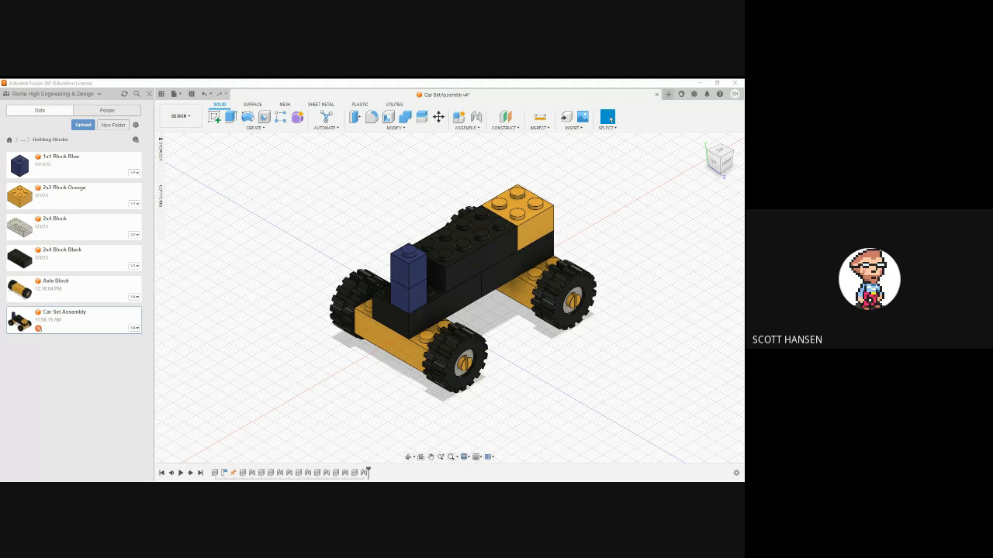
Step: Create a new drawing from the car assembly design using the ASME standard and sheet size A (8.5in x 11in)
left_click(209, 293)
left_click(174, 94)
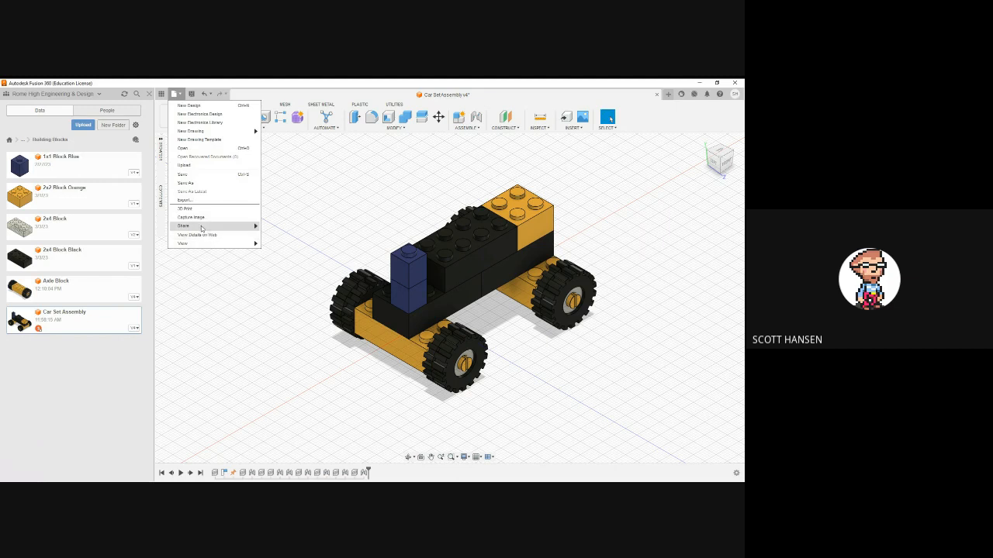
left_click(294, 183)
left_click(184, 117)
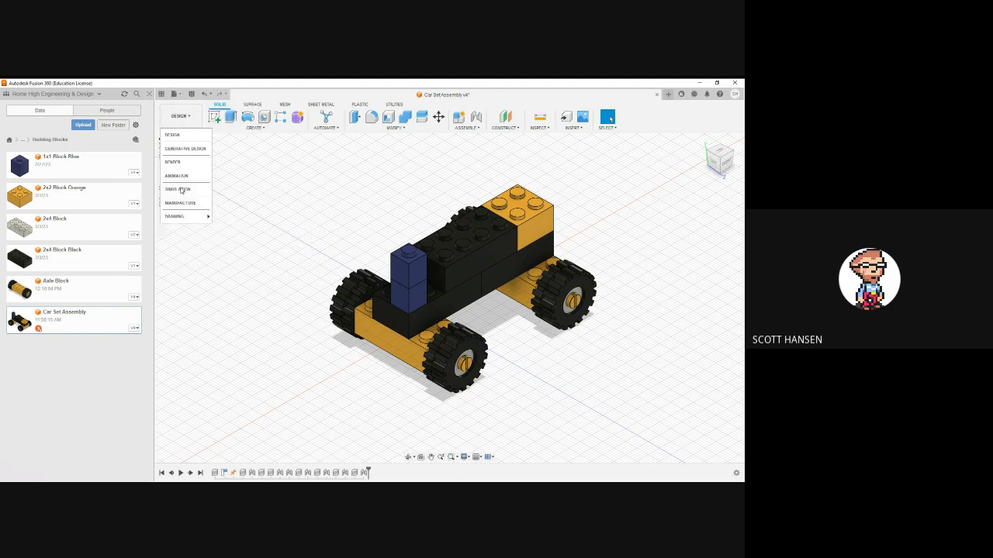
mouse_move(180, 220)
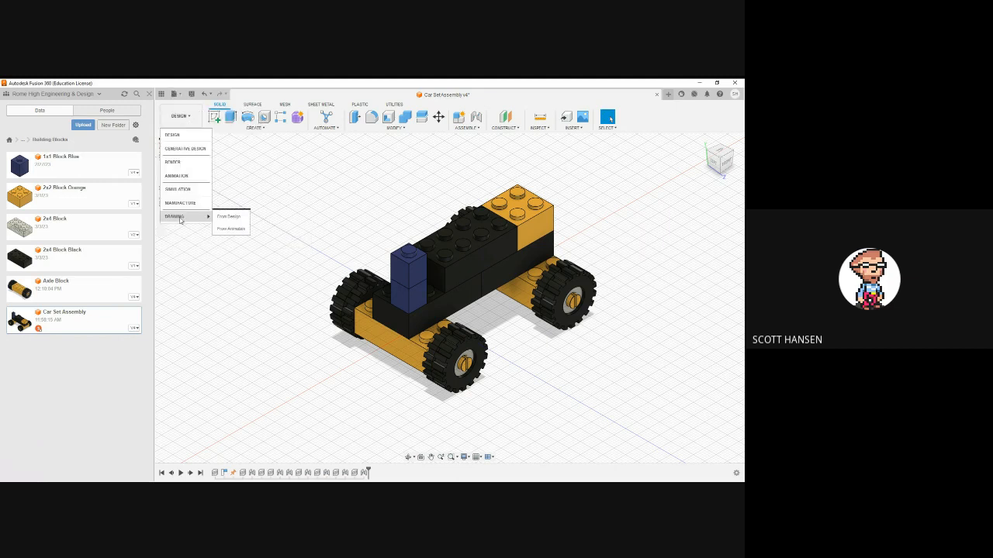
left_click(226, 225)
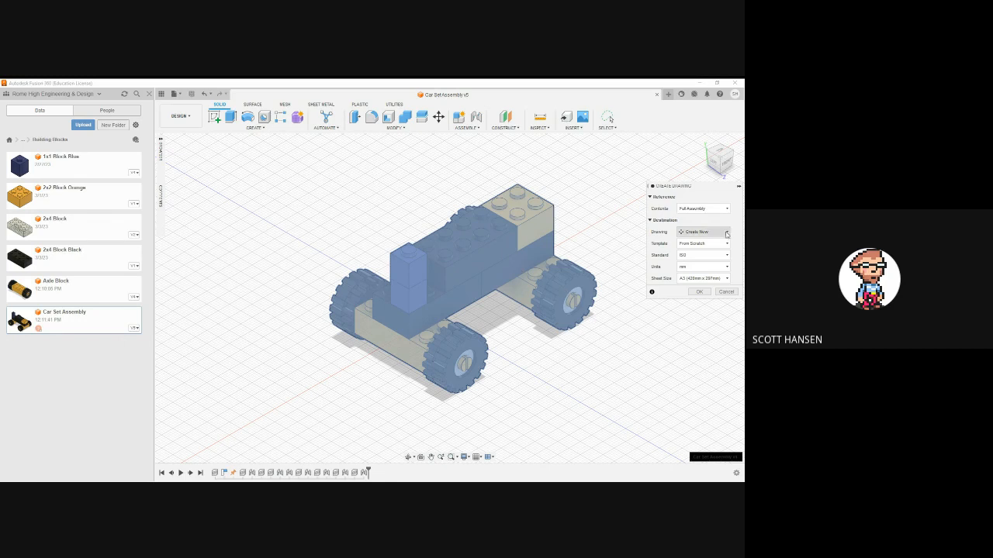
left_click(694, 257)
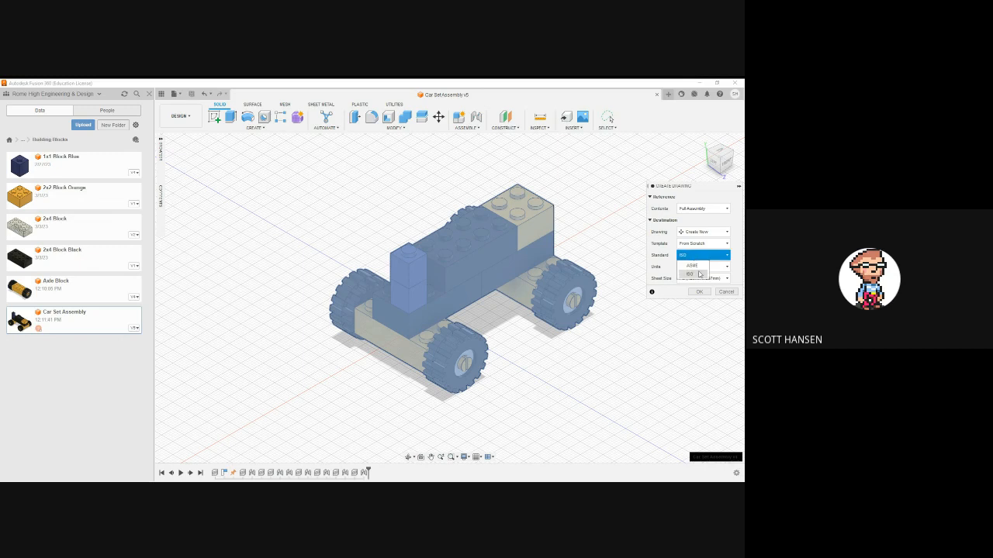
left_click(712, 268)
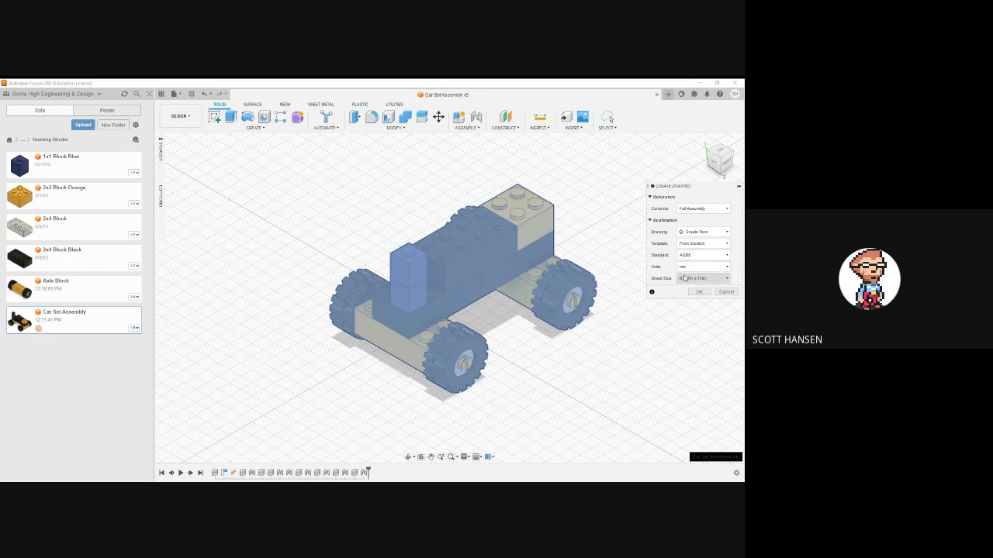
left_click(709, 277)
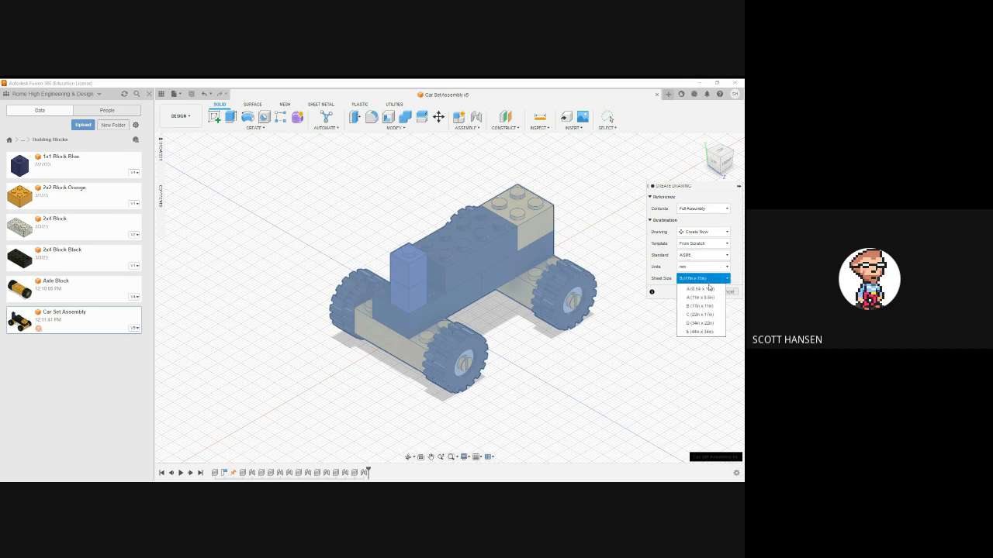
left_click(710, 288)
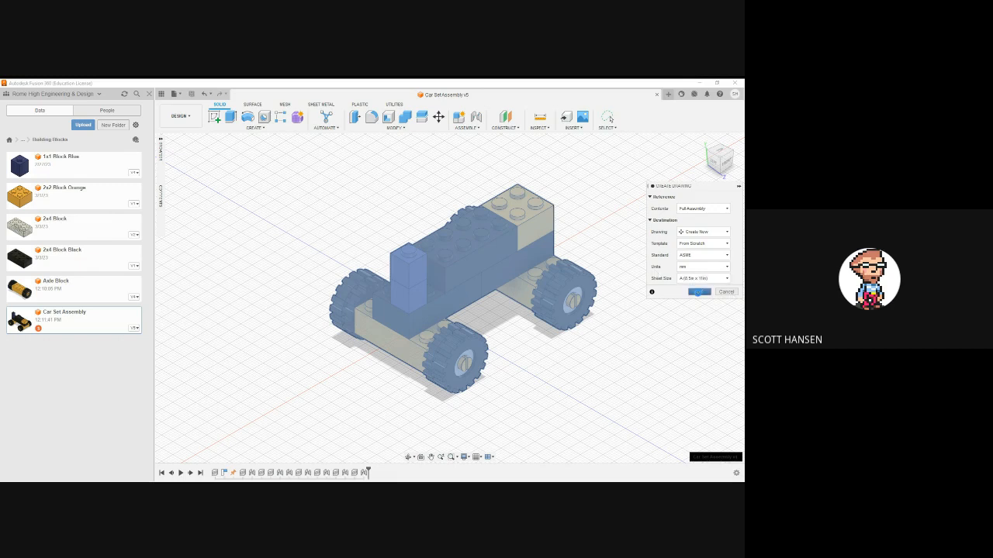
left_click(697, 292)
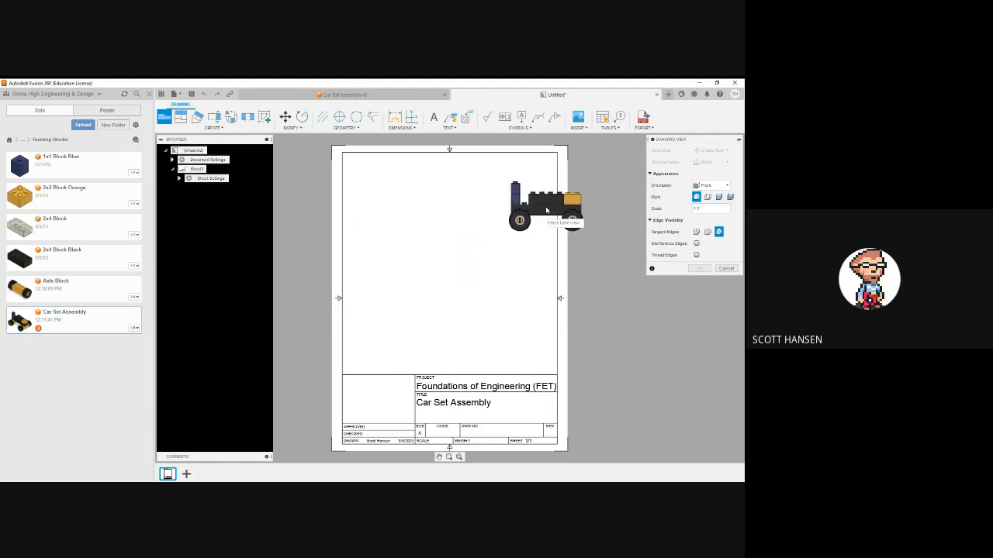
Step: Set the base view's orientation to NW Isometric and its scale to 1:1
left_click(710, 185)
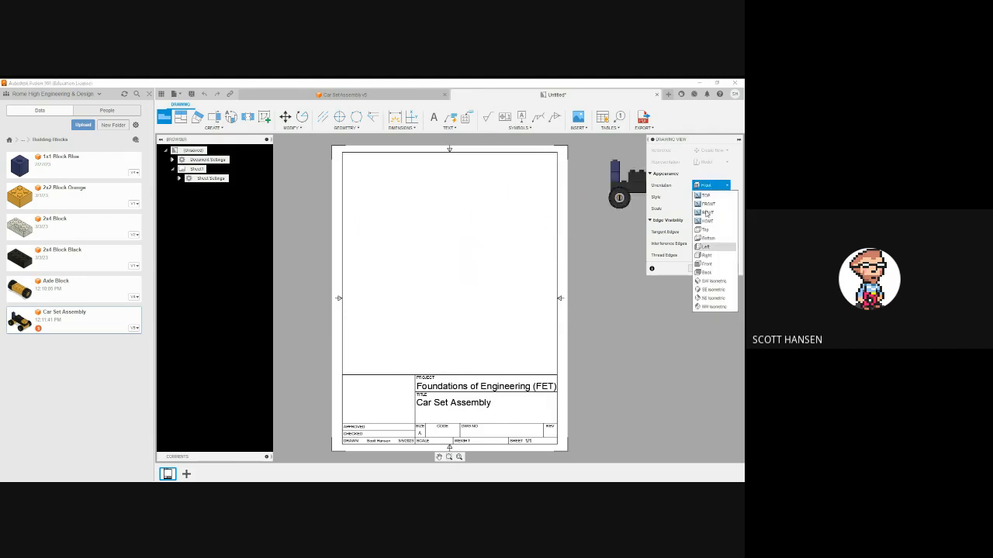
left_click(711, 306)
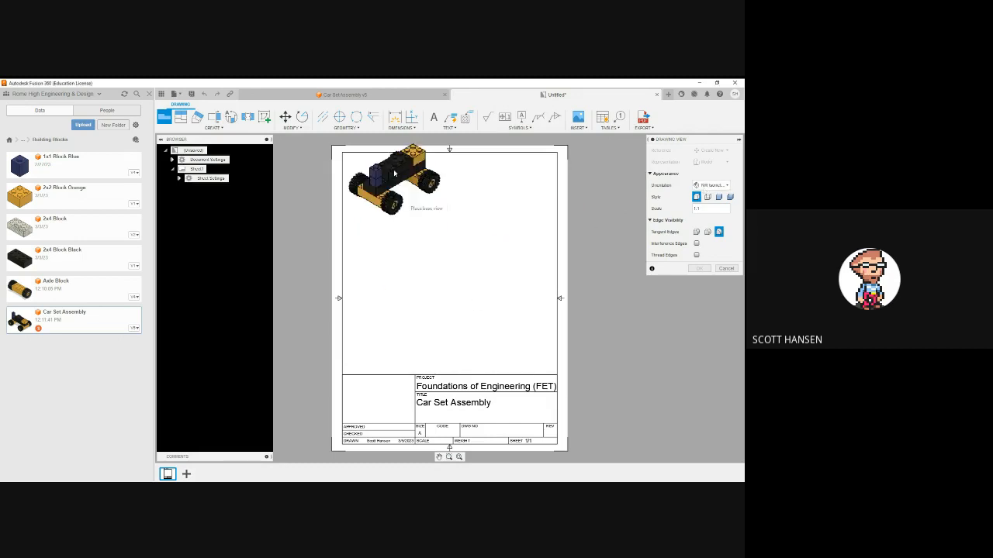
left_click(730, 208)
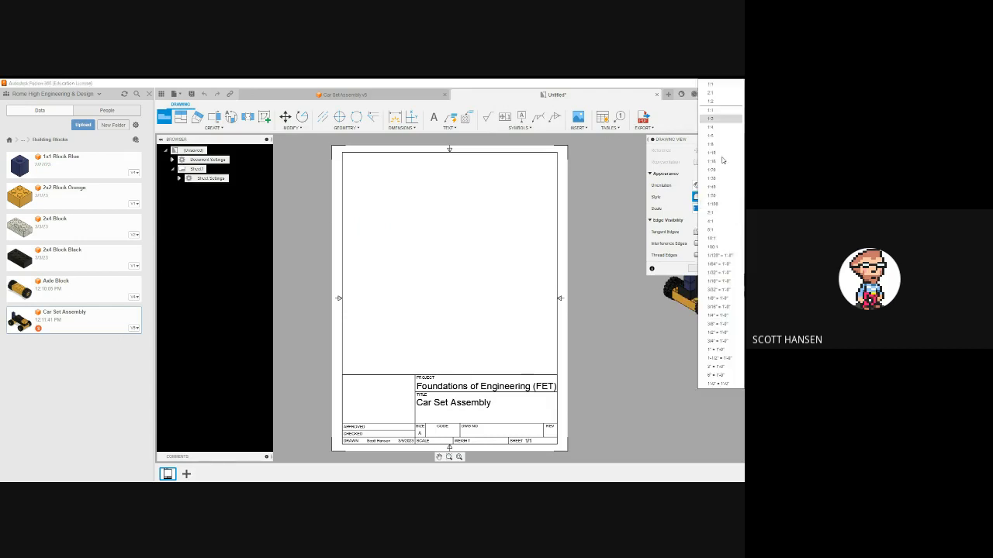
left_click(711, 98)
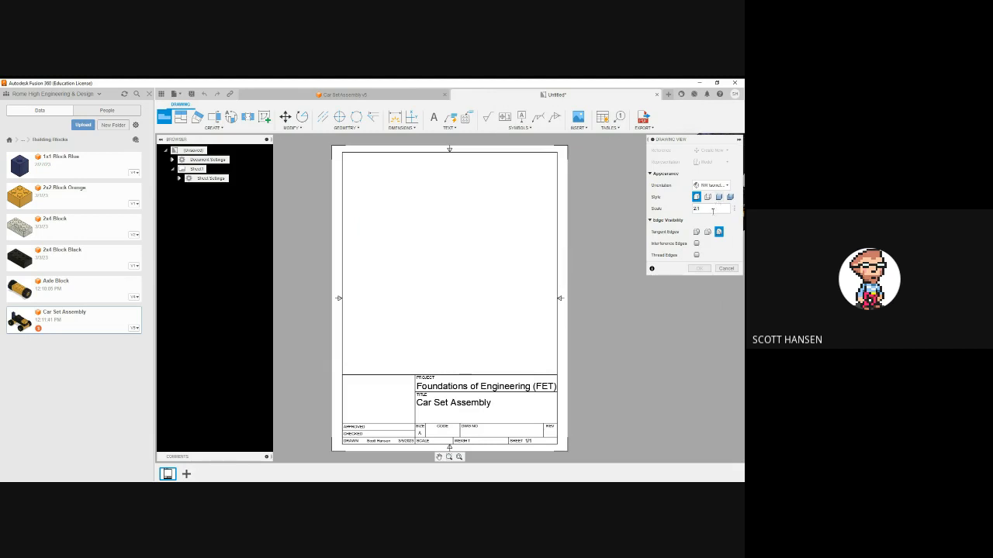
left_click(735, 210)
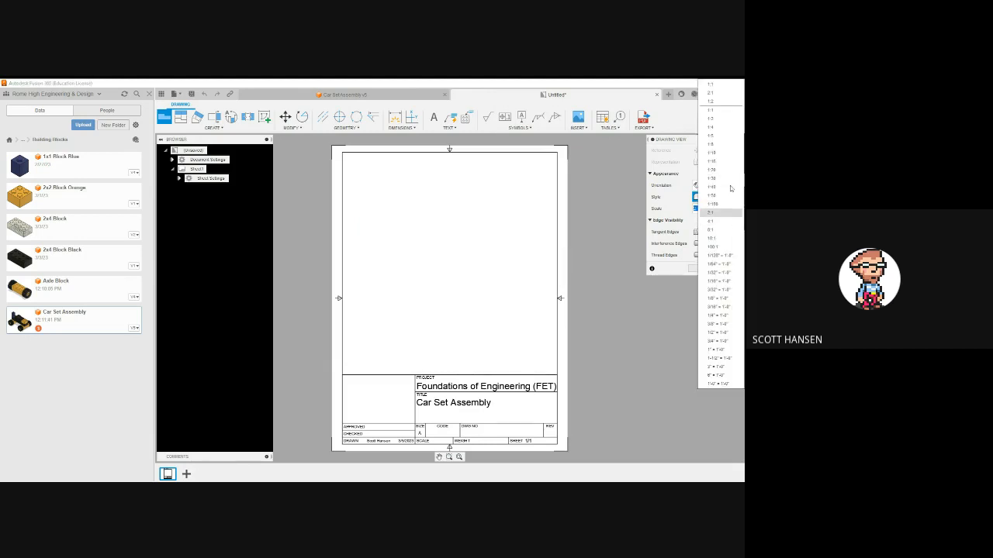
left_click(711, 110)
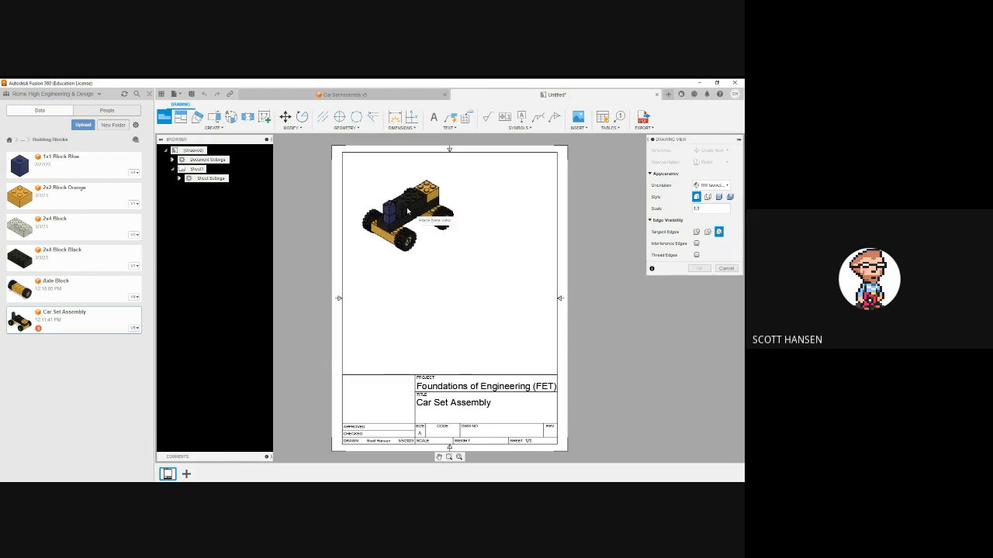
Step: Place the base view in the left half of the sheet above the title block, using the Shaded style
left_click(405, 260)
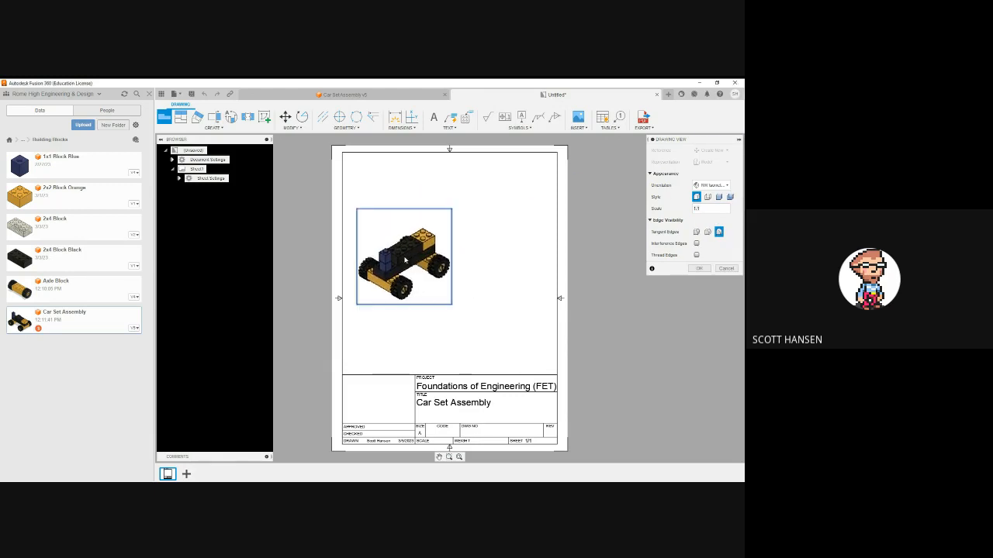
left_click(718, 198)
left_click(697, 268)
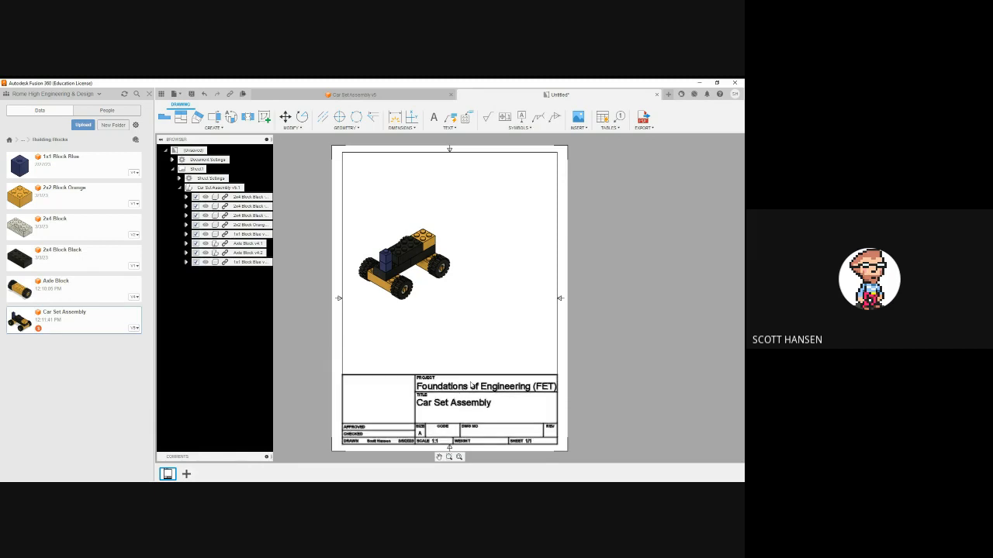
Step: Open the title block's properties to review its attributes, and finish without editing them
double_click(439, 408)
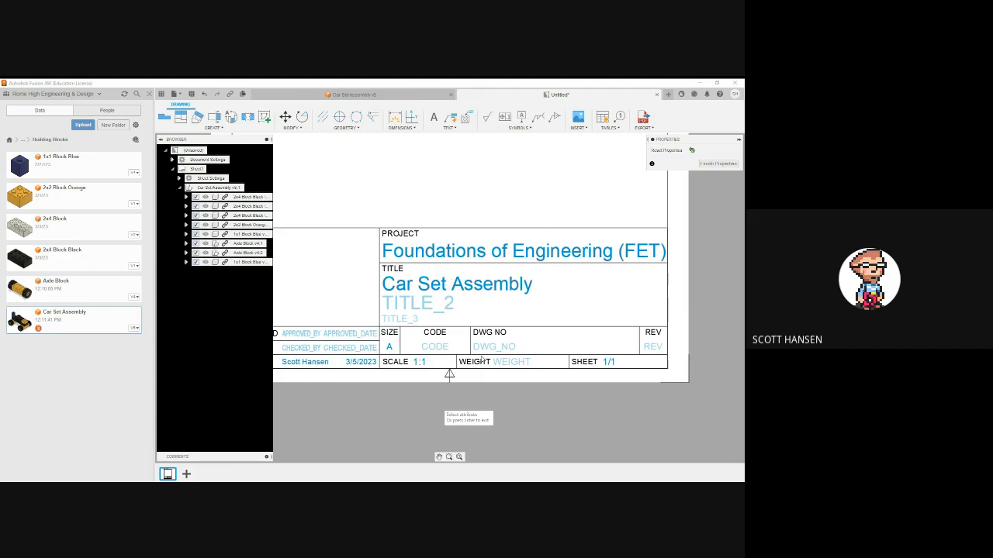
scroll(436, 302, "down", 1)
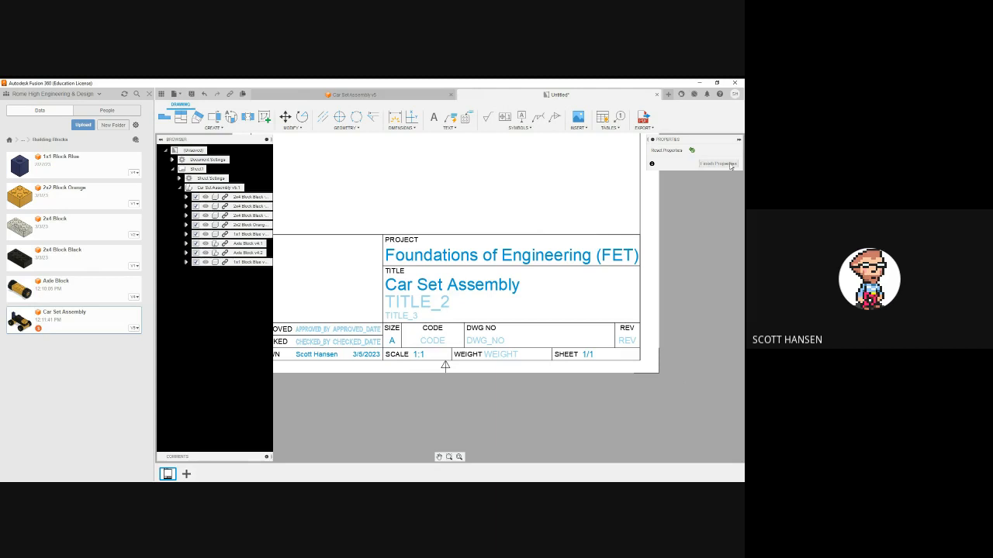
left_click(705, 160)
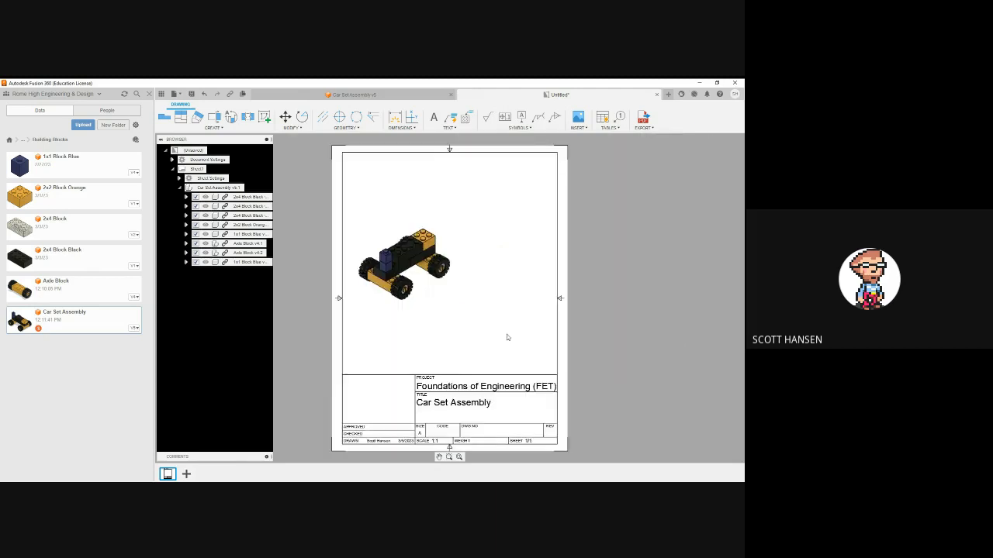
scroll(507, 337, "down", 1)
left_click(481, 396)
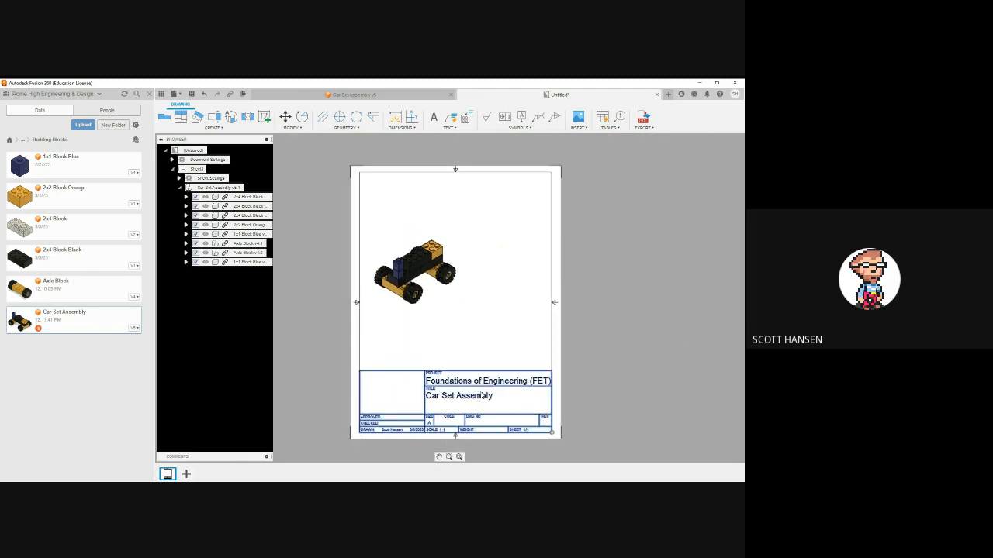
left_click(518, 347)
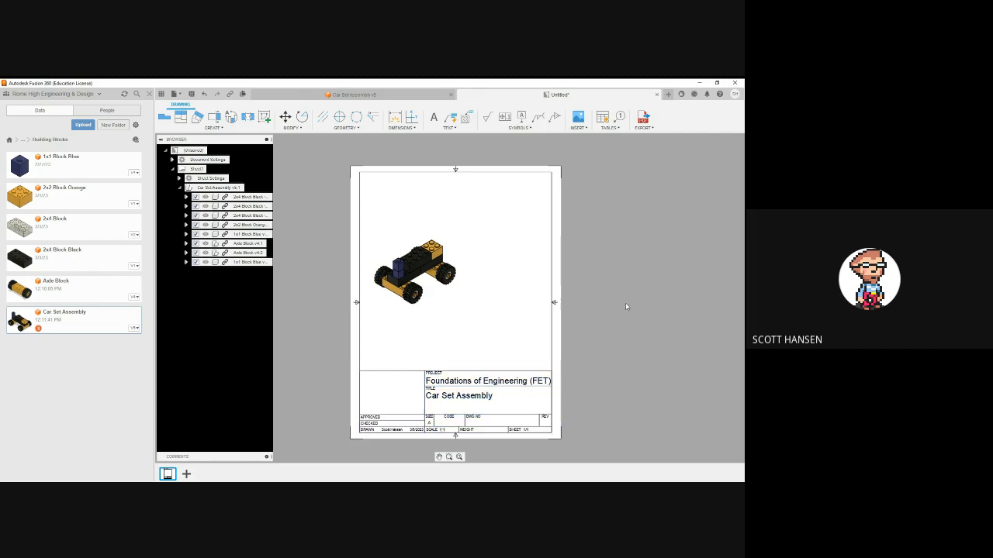
left_click(406, 276)
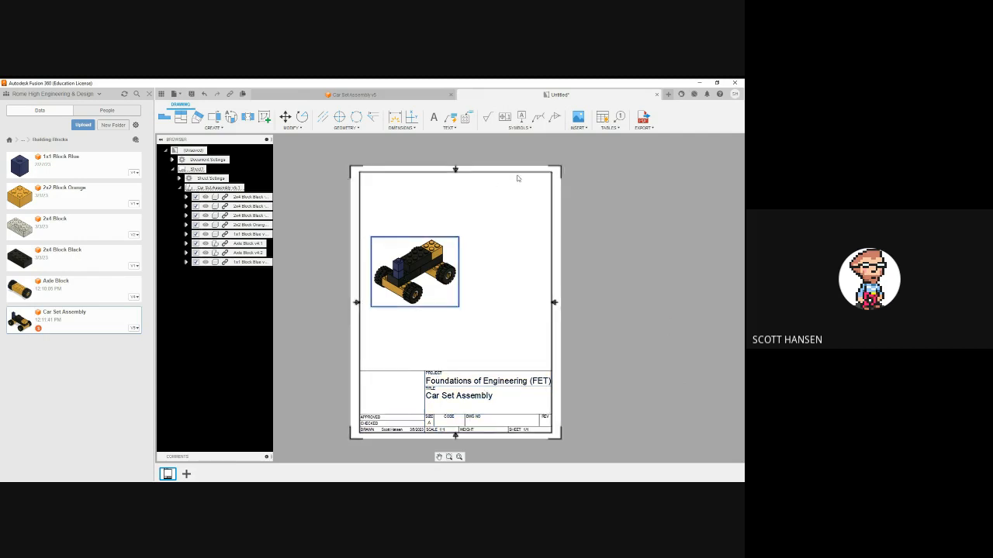
left_click(607, 246)
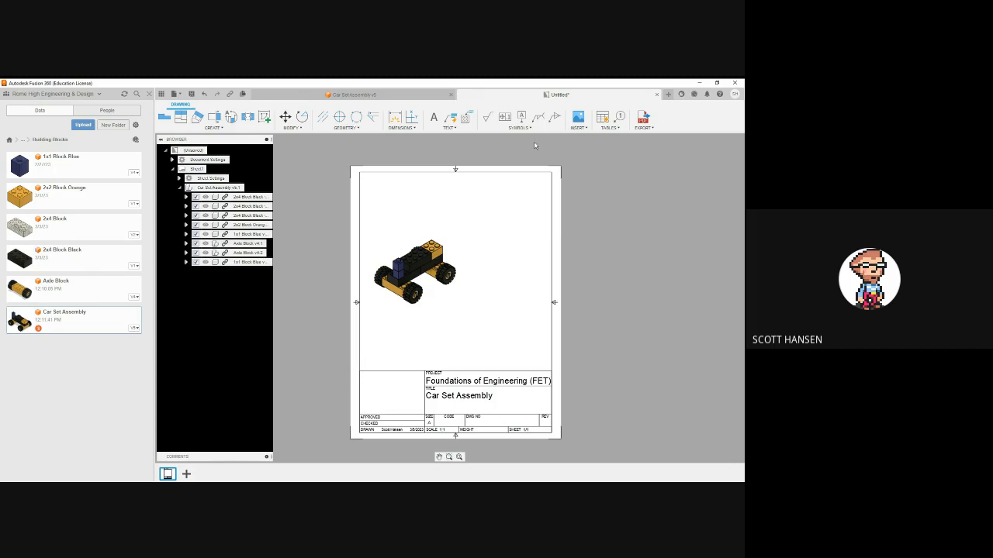
Step: Insert a parts list of the car assembly at the upper-right corner of the sheet's border
left_click(607, 128)
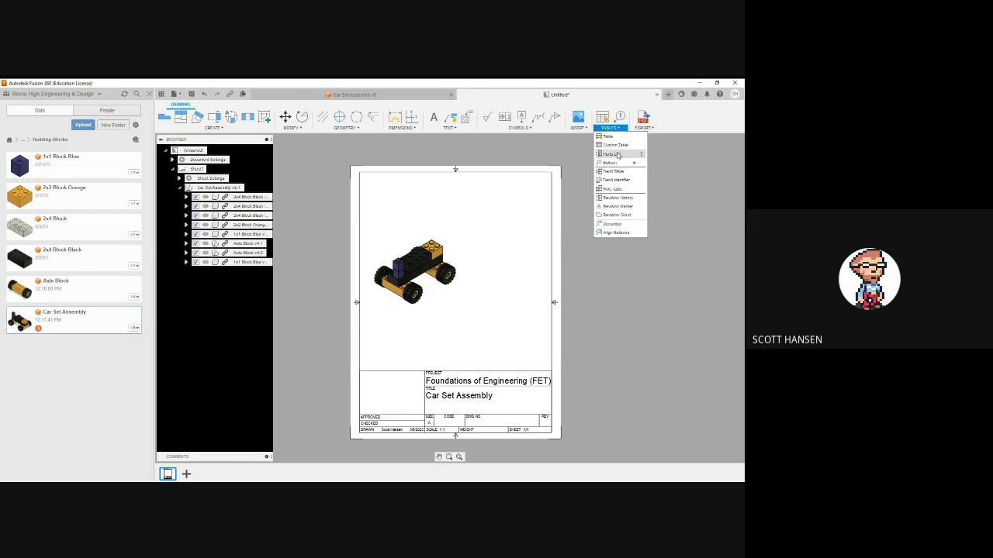
left_click(612, 153)
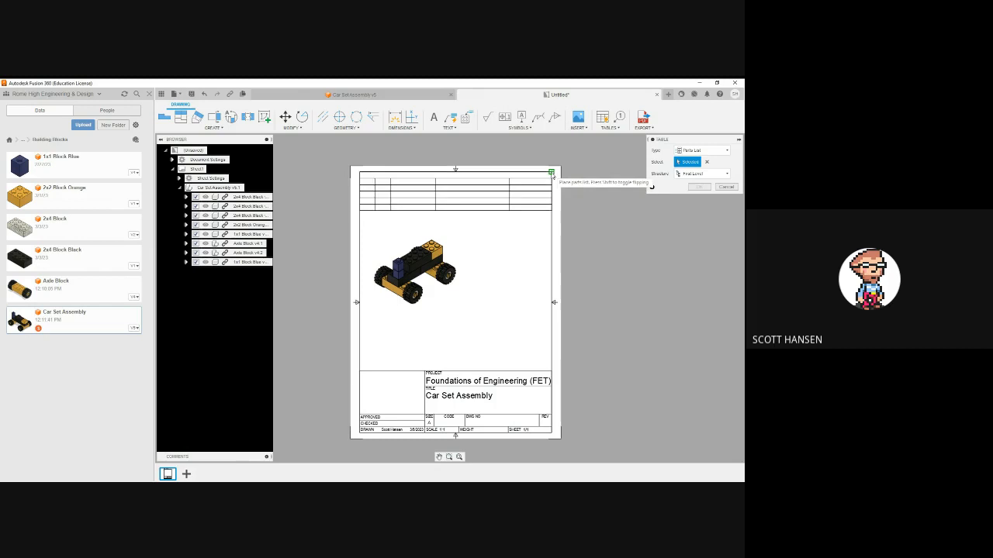
left_click(552, 173)
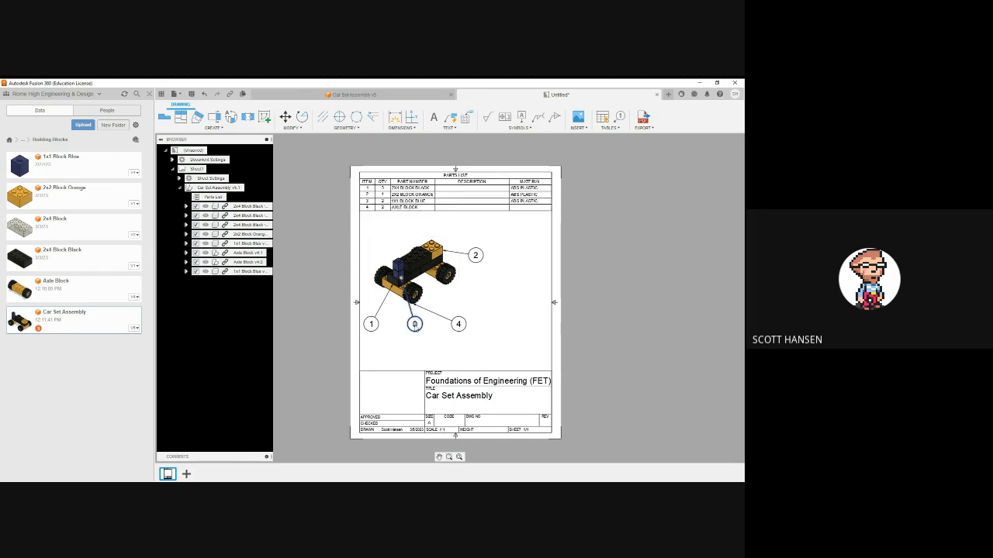
Step: Move the car view toward the sheet's centre, with balloon 2 raised and balloon 3 placed at the car's lower right above balloon 4
left_click_drag(414, 324, 377, 218)
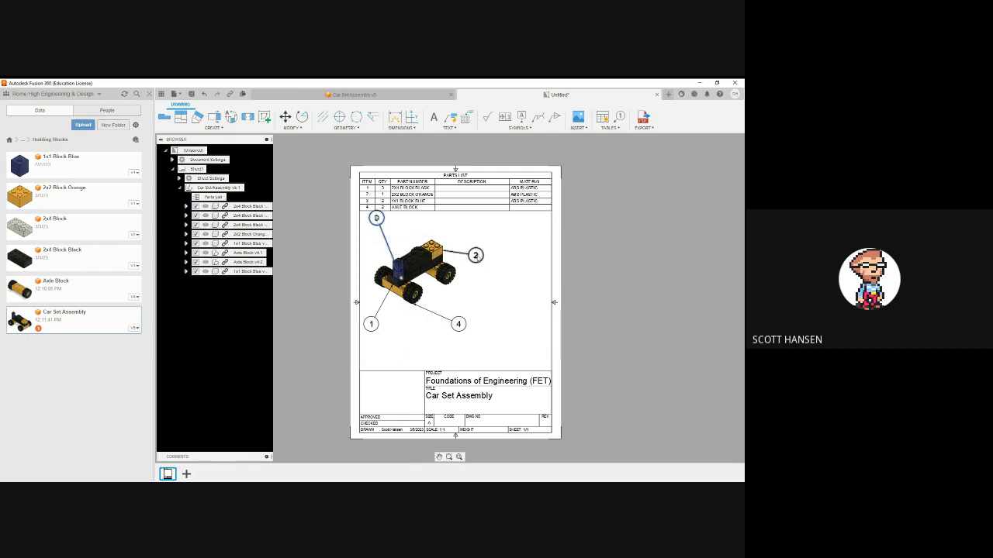
left_click_drag(475, 255, 482, 233)
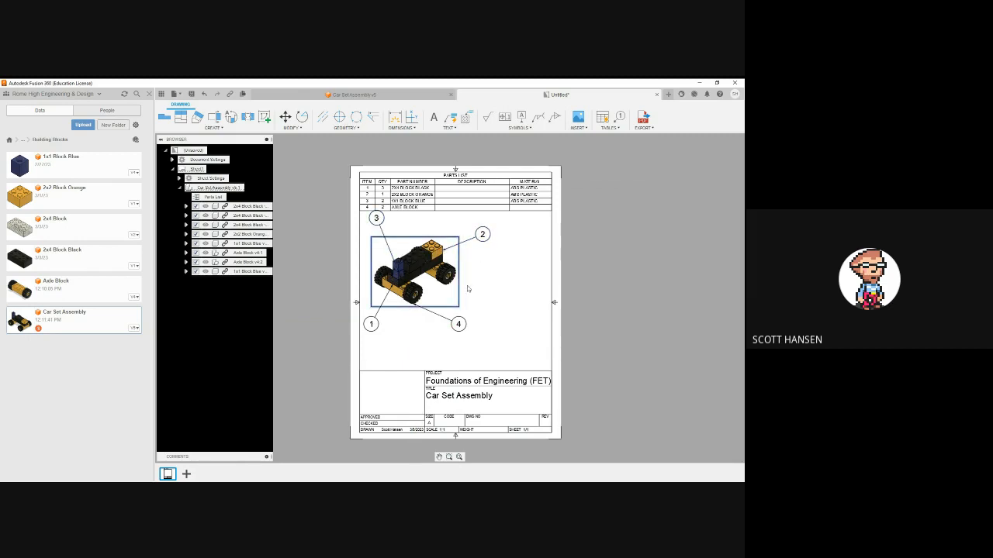
mouse_move(417, 271)
left_mouse_down()
mouse_move(463, 283)
mouse_move(446, 286)
mouse_move(452, 276)
left_mouse_up()
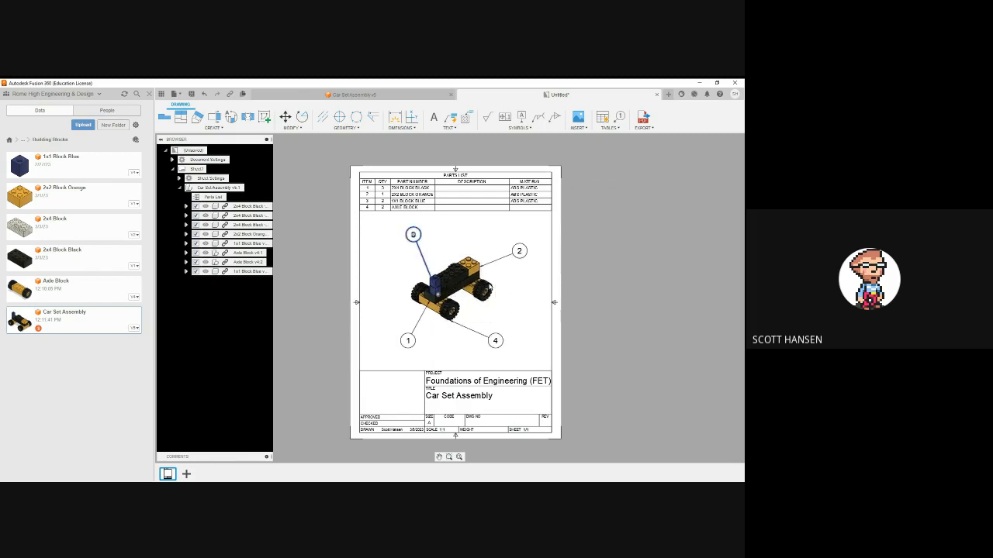
left_click(414, 235)
left_click(505, 314)
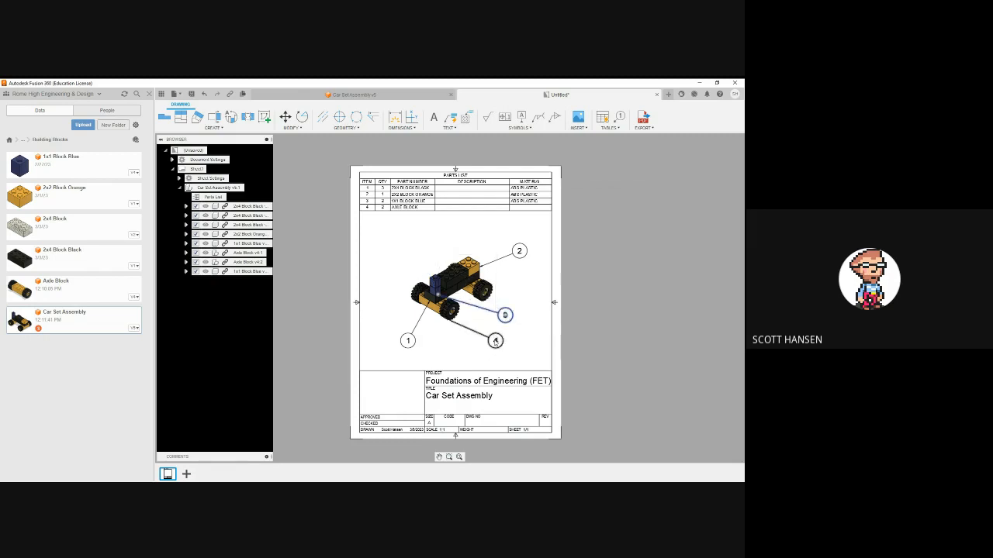
Step: Remove the Description column from the parts list and replace the Part Number column with Part Name
left_click(395, 207)
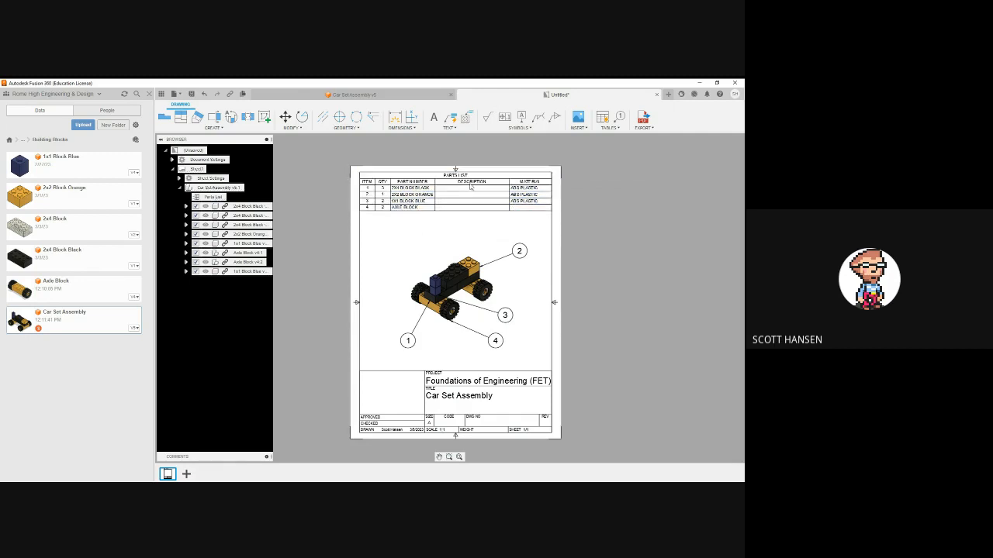
double_click(470, 186)
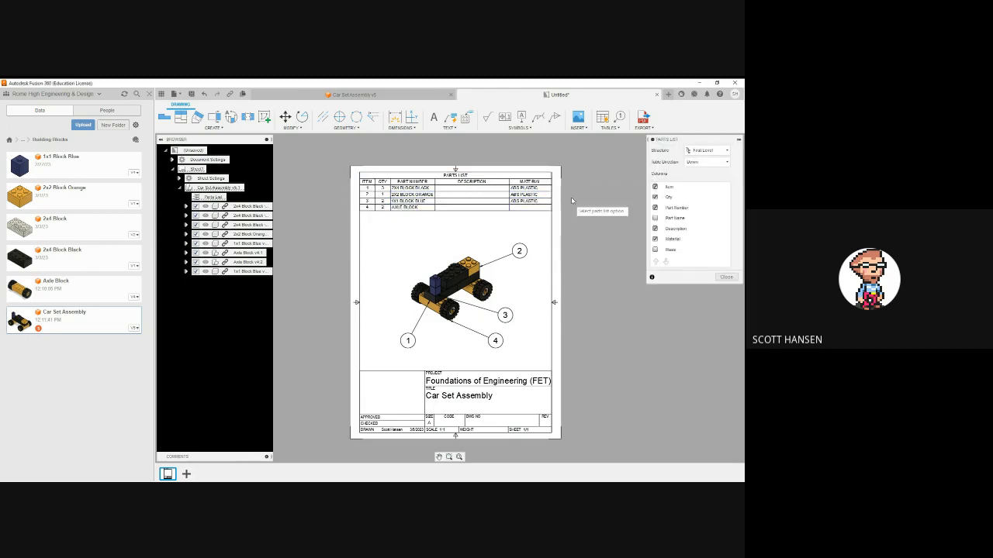
left_click(656, 229)
left_click(658, 228)
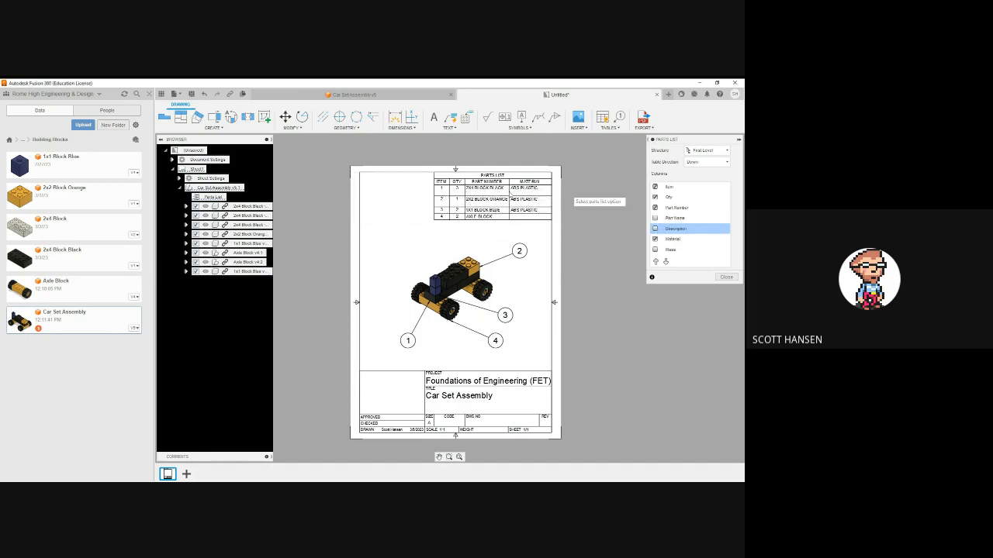
left_click(654, 218)
left_click(655, 208)
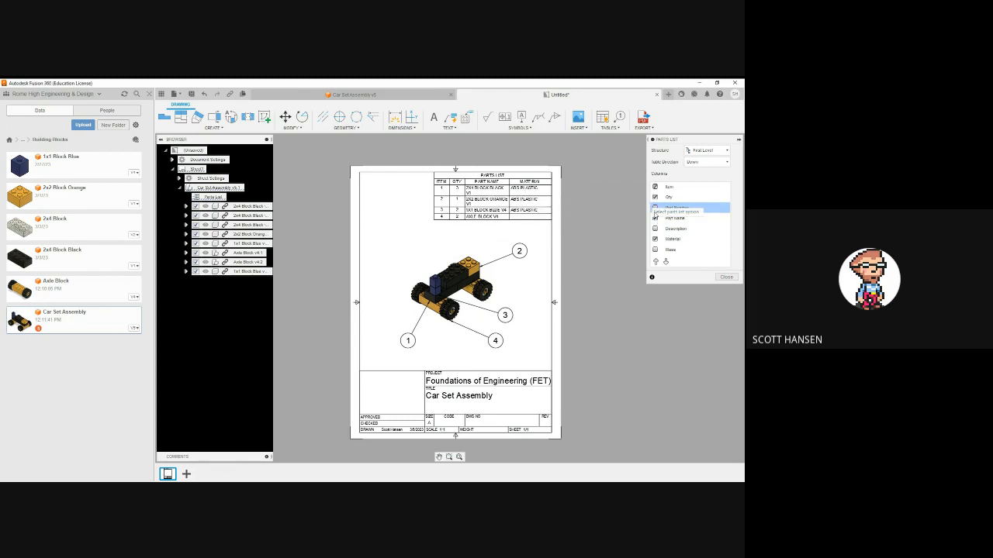
Step: Set the parts list structure to All Level and finish editing the table
left_click(698, 151)
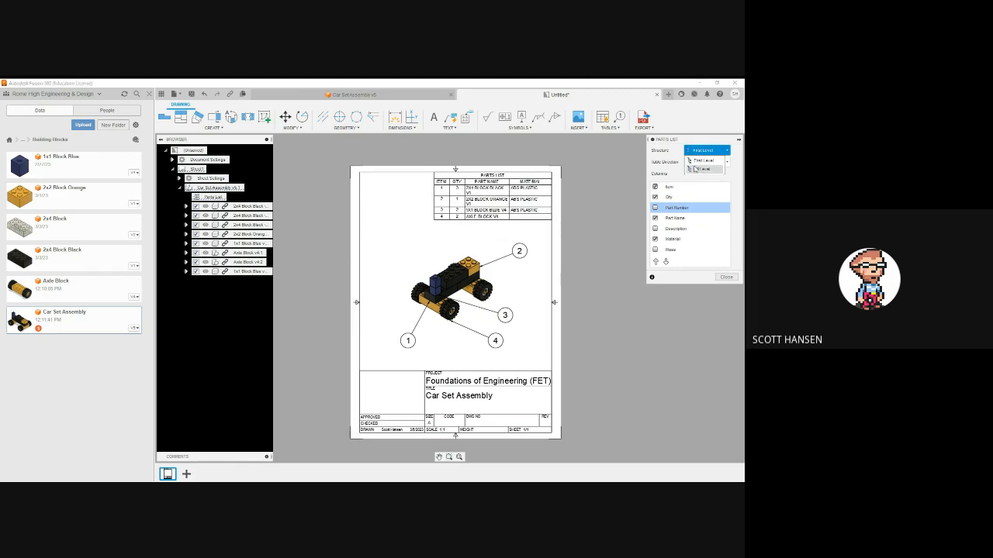
left_click(694, 169)
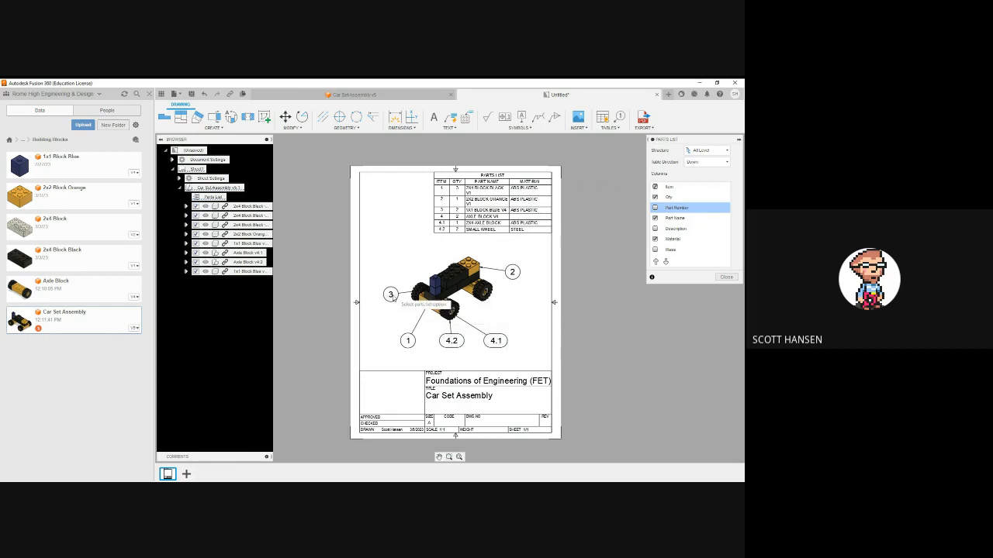
left_click(726, 277)
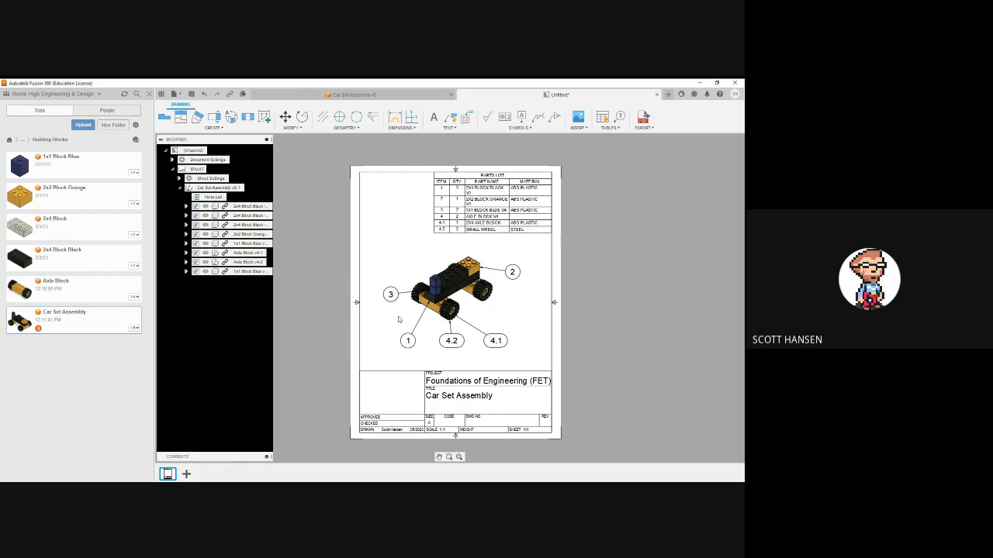
Step: Move balloon 3 to the car's upper left and balloon 1 to its lower right
left_click_drag(390, 295, 403, 249)
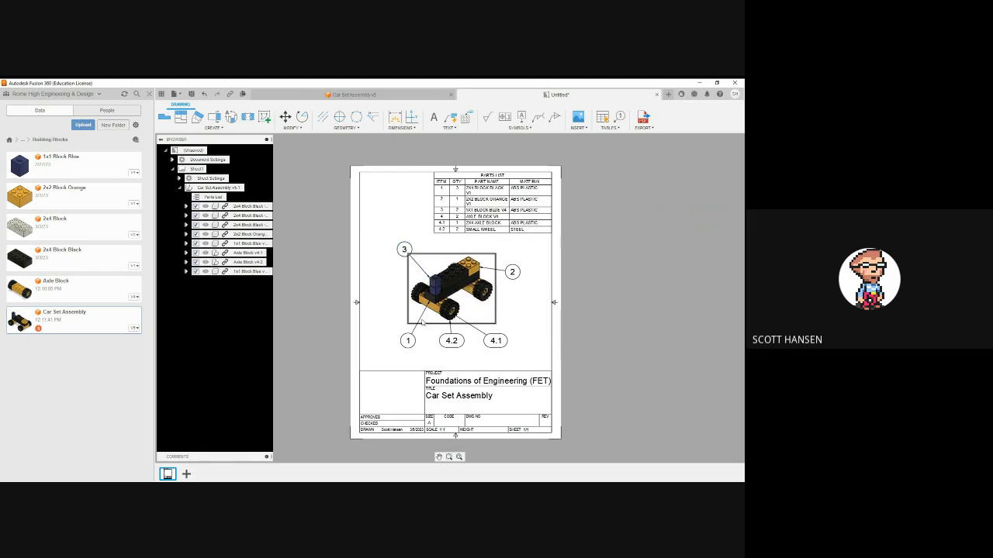
left_click_drag(408, 341, 518, 320)
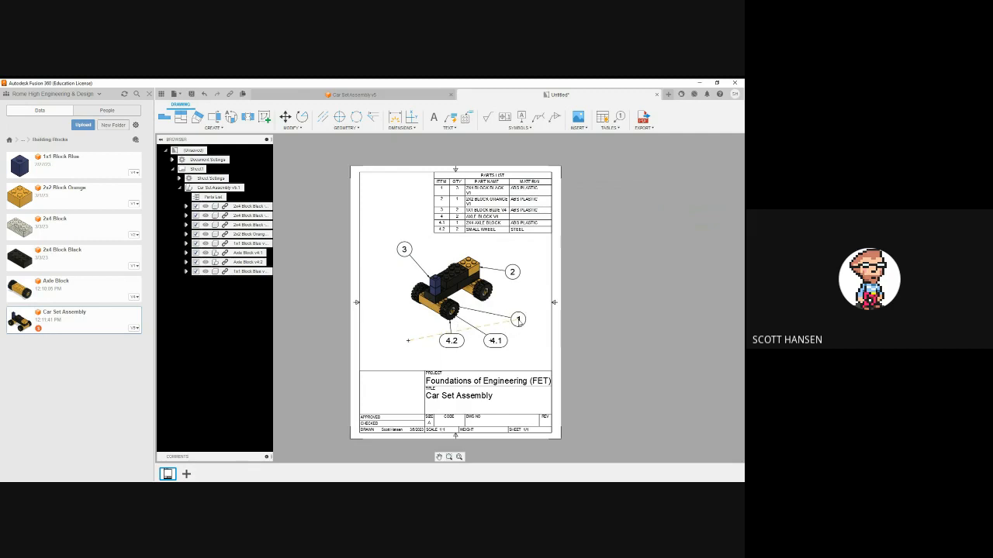
Step: Attach the two lower balloons' leaders to the front axle block and front wheel, placing them at the car's lower left and below it
mouse_move(432, 301)
left_mouse_down()
mouse_move(457, 295)
mouse_move(450, 320)
mouse_move(429, 308)
left_mouse_up()
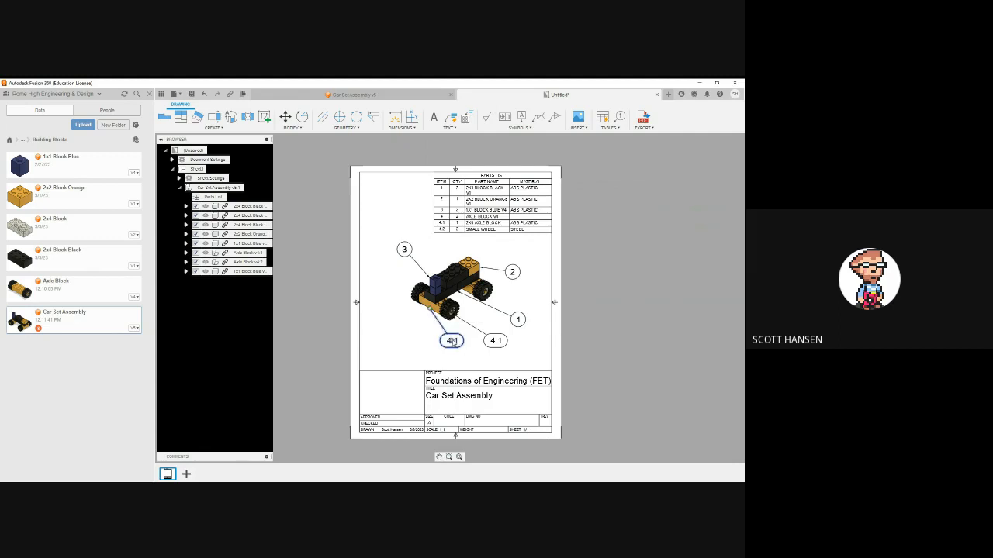
left_click_drag(451, 342, 404, 332)
left_click(466, 321)
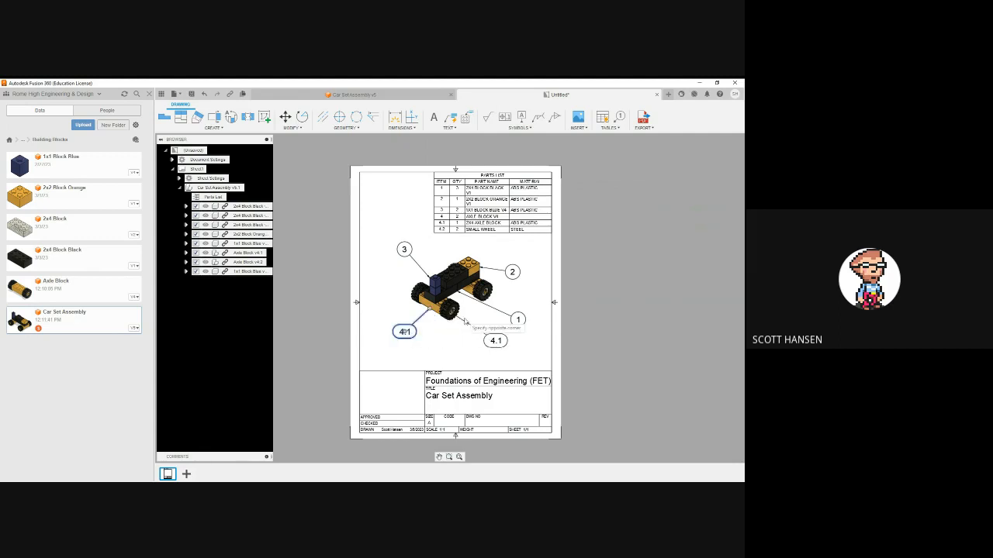
left_click(454, 318)
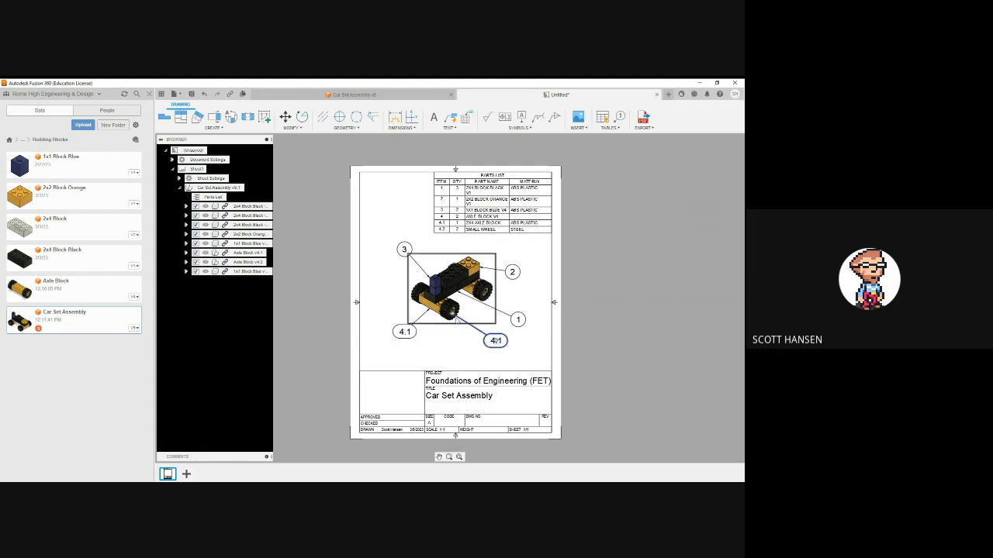
left_click(454, 318)
left_click(455, 319)
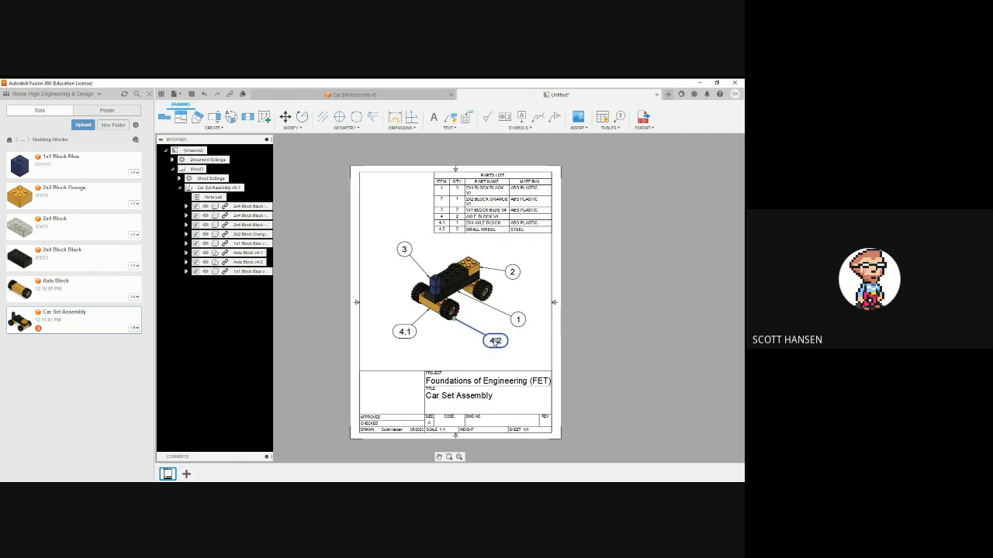
left_click(495, 340)
left_click(483, 350)
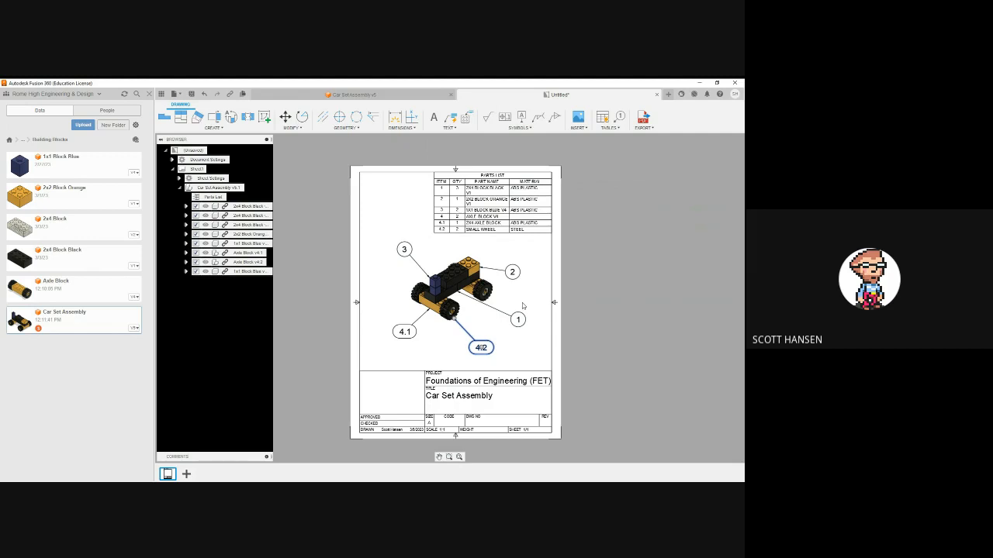
Step: Move balloon 1 above the car, attach its leader to the far rear wheel, and adjust the spacing with balloon 3
left_click(518, 320)
key("Escape")
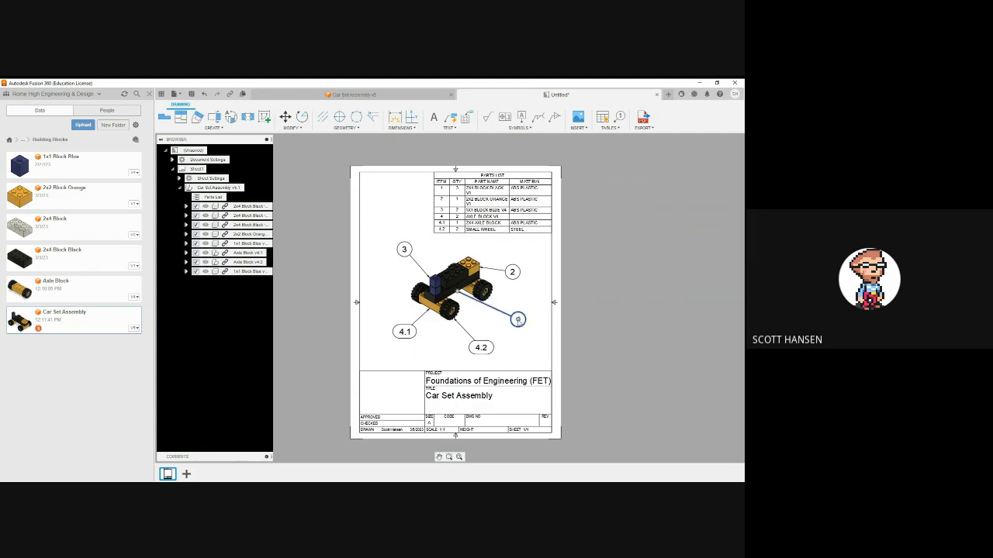
left_click(516, 318)
left_click(434, 241)
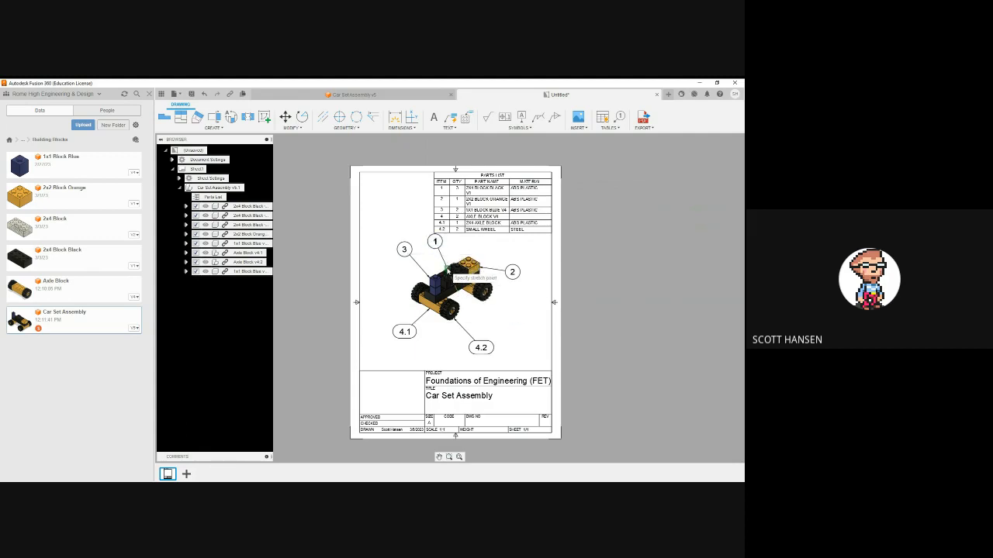
left_click(446, 268)
key("Escape")
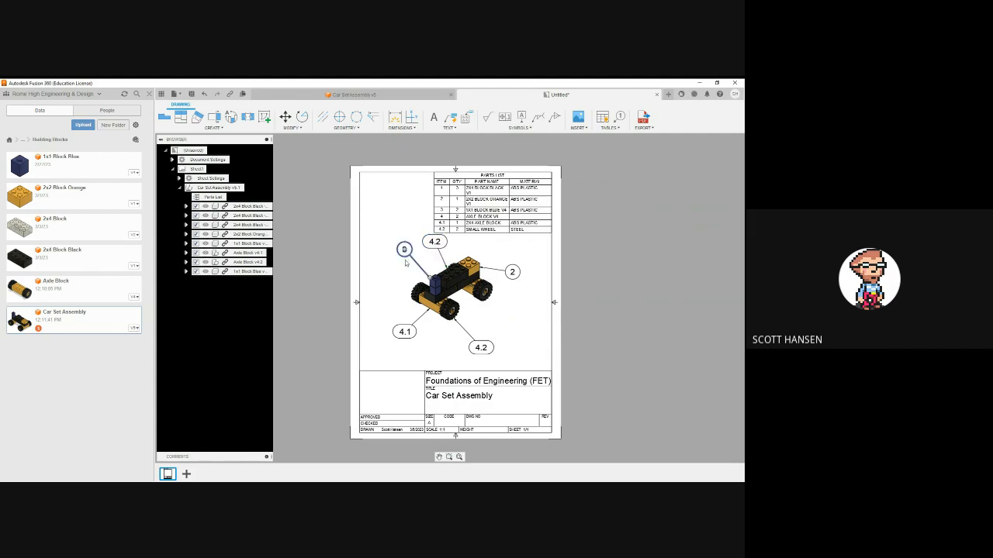
left_click_drag(403, 249, 429, 249)
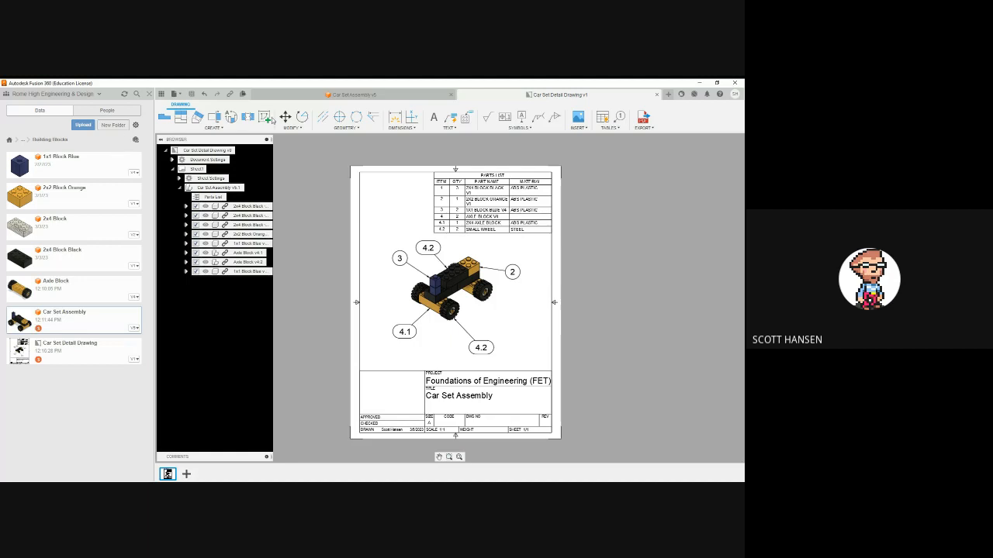
Step: Start a new drawing from the Car Set Assembly design with selected components only, choosing the upper black 2x4 block
left_click(306, 94)
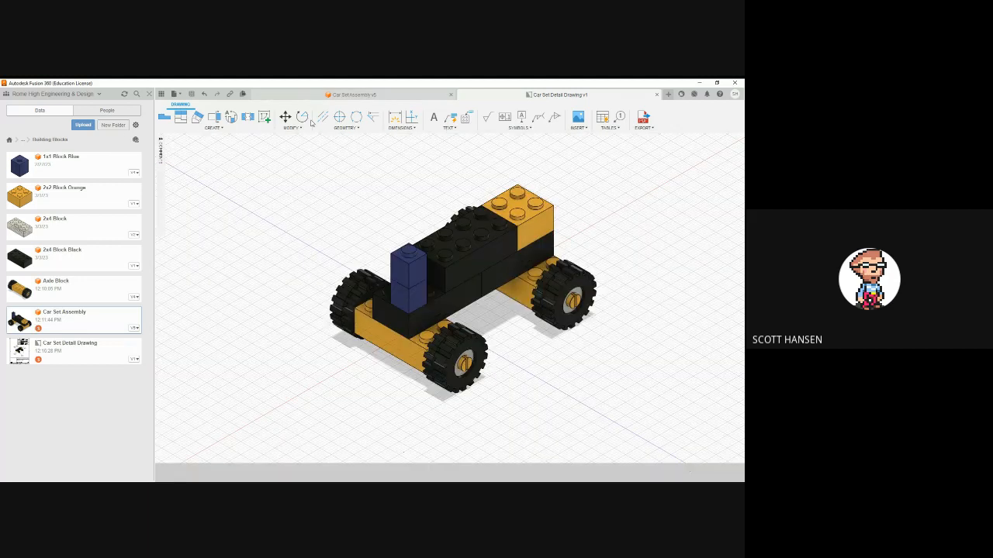
left_click(179, 116)
mouse_move(188, 218)
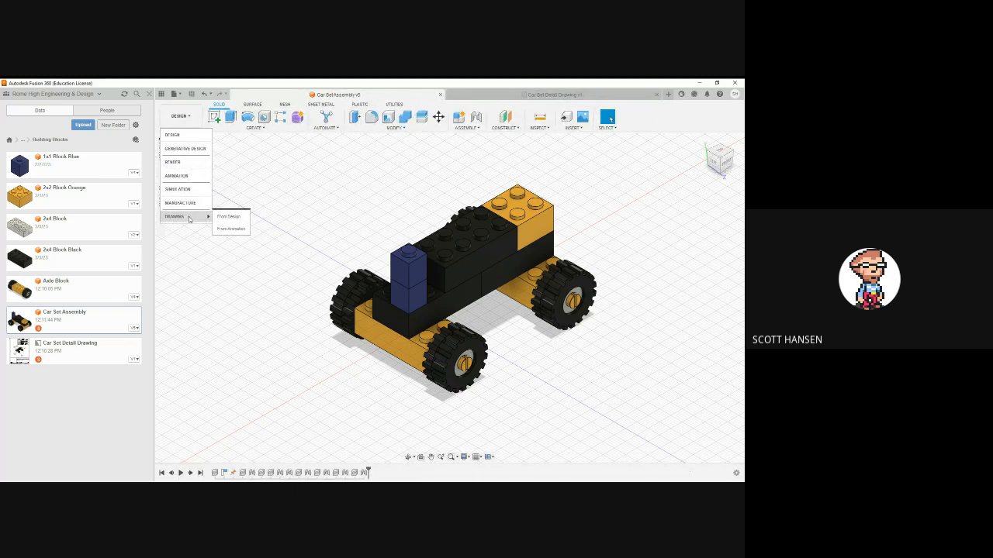
left_click(225, 217)
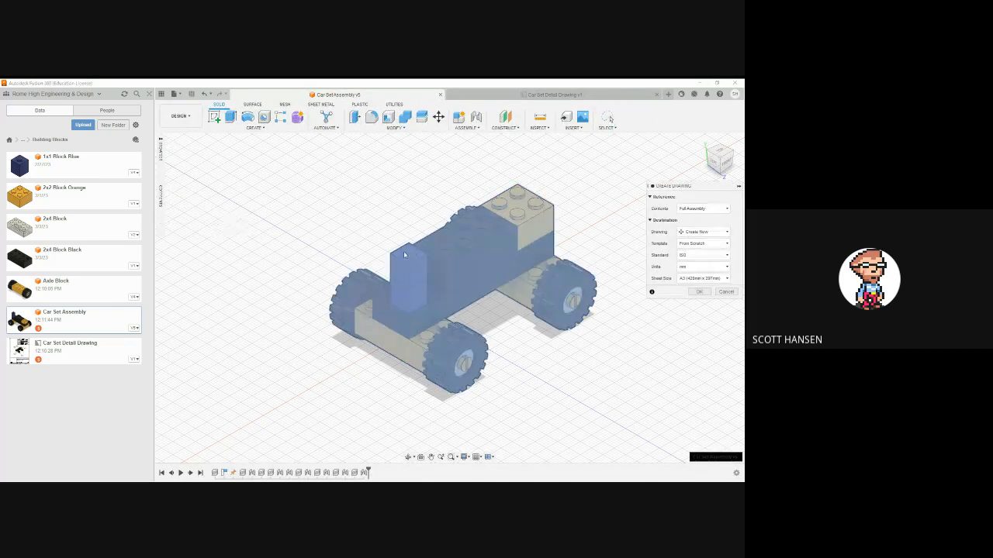
left_click(683, 209)
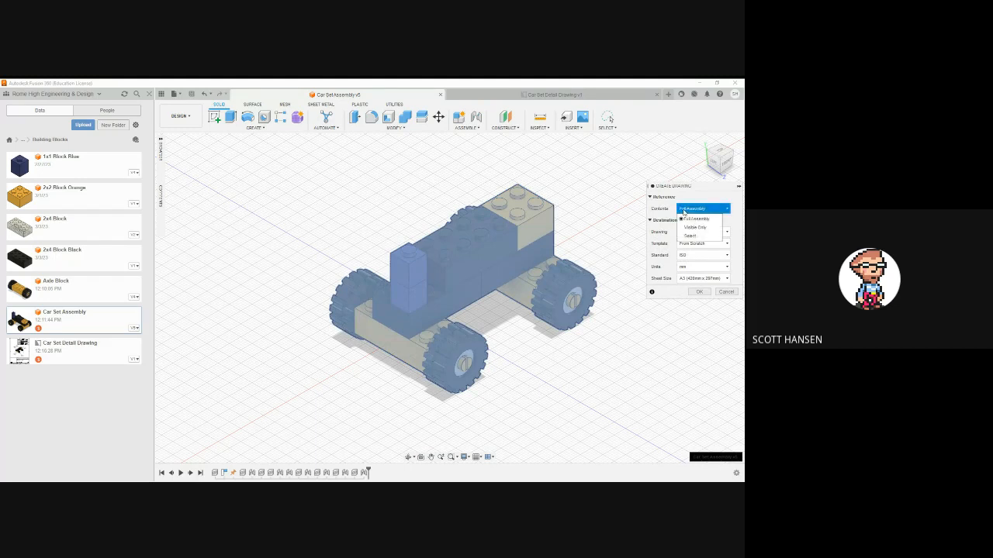
left_click(691, 236)
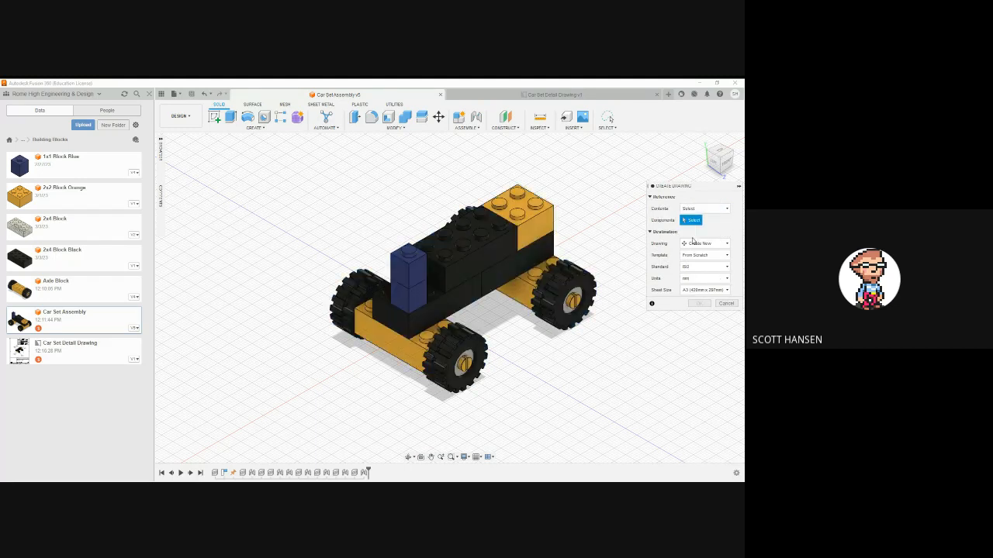
left_click(471, 255)
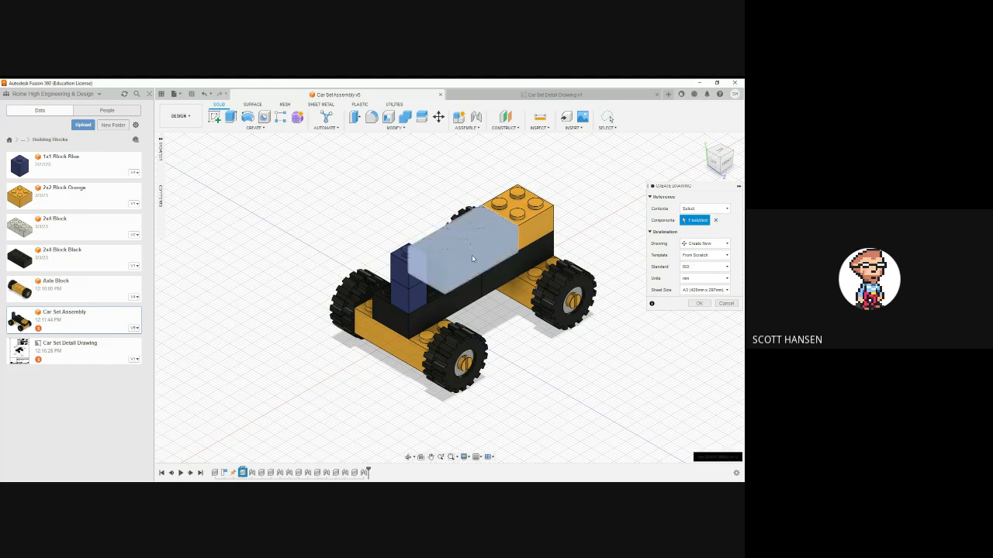
Step: Send the selected block to a new sheet in the existing Car Set Detail Drawing and create it
left_click(706, 244)
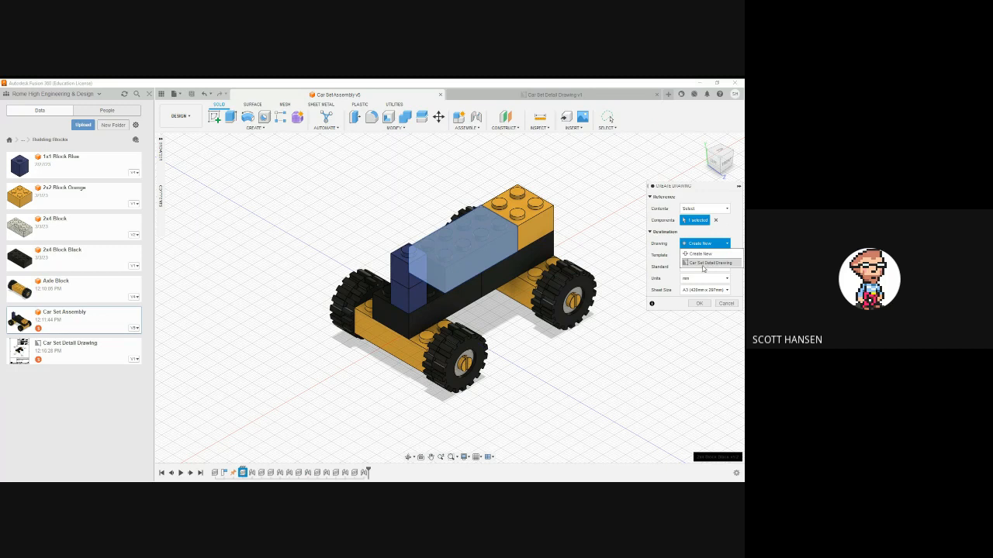
left_click(703, 264)
left_click(708, 259)
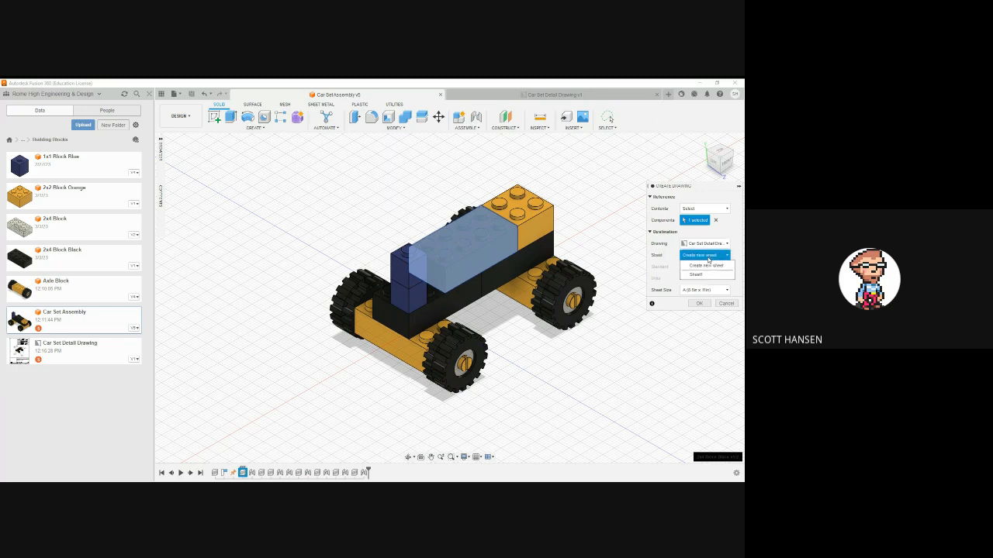
left_click(708, 260)
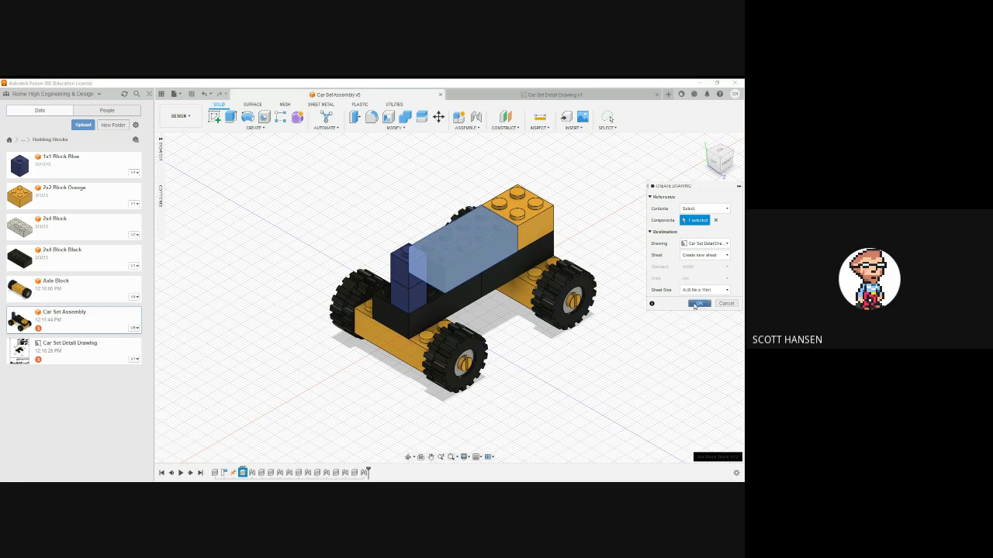
left_click(697, 304)
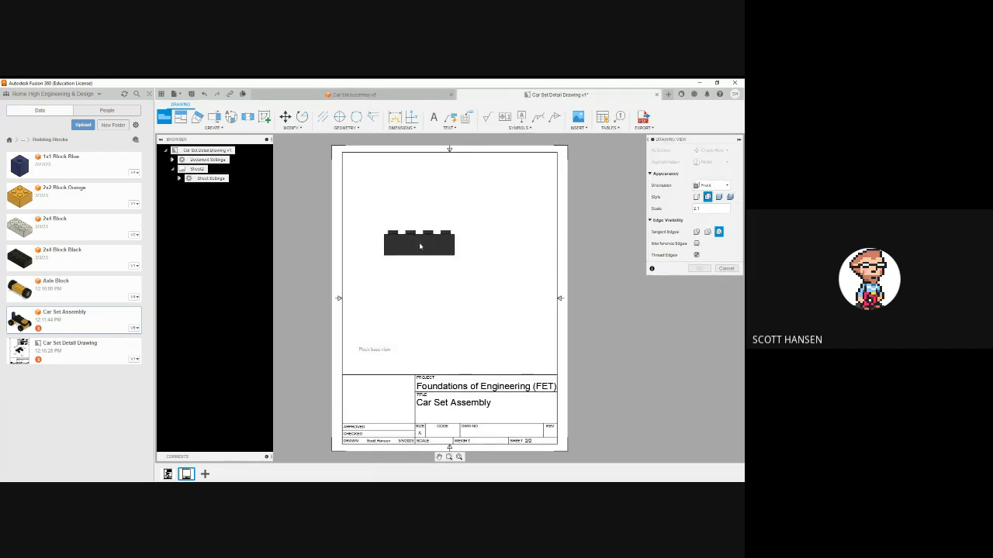
Step: Place the block's front view at 2:1 scale in the upper-left part of the new sheet
mouse_move(187, 475)
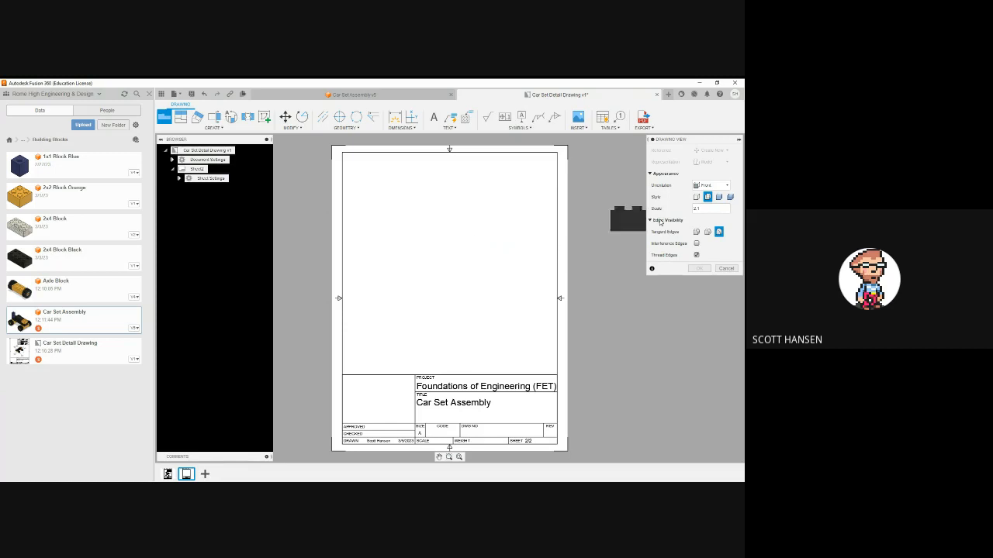
left_click(730, 207)
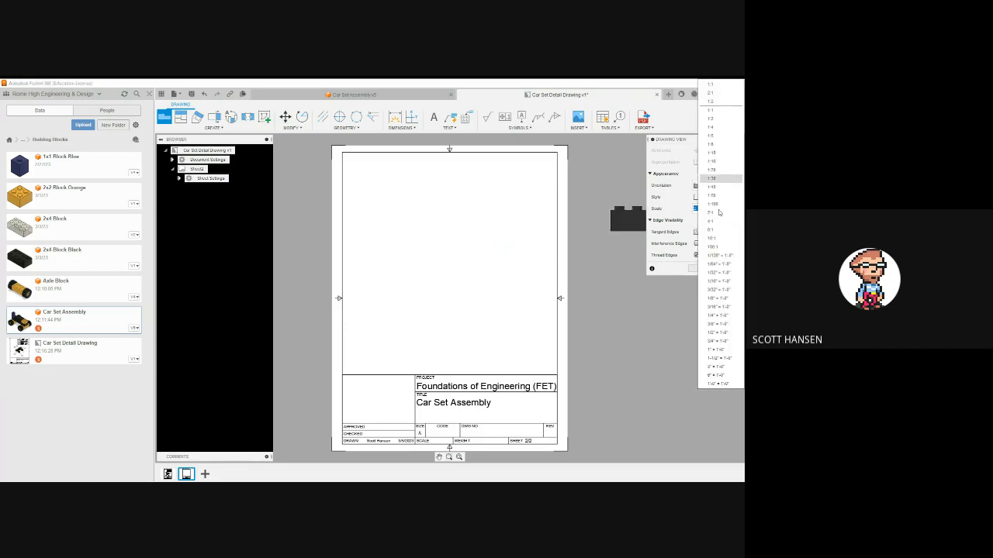
left_click(709, 212)
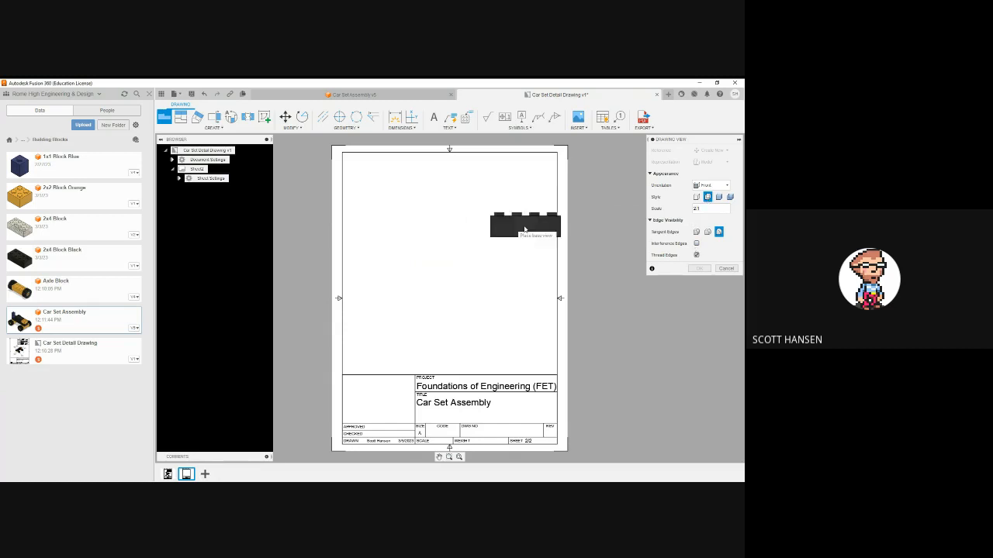
left_click(416, 246)
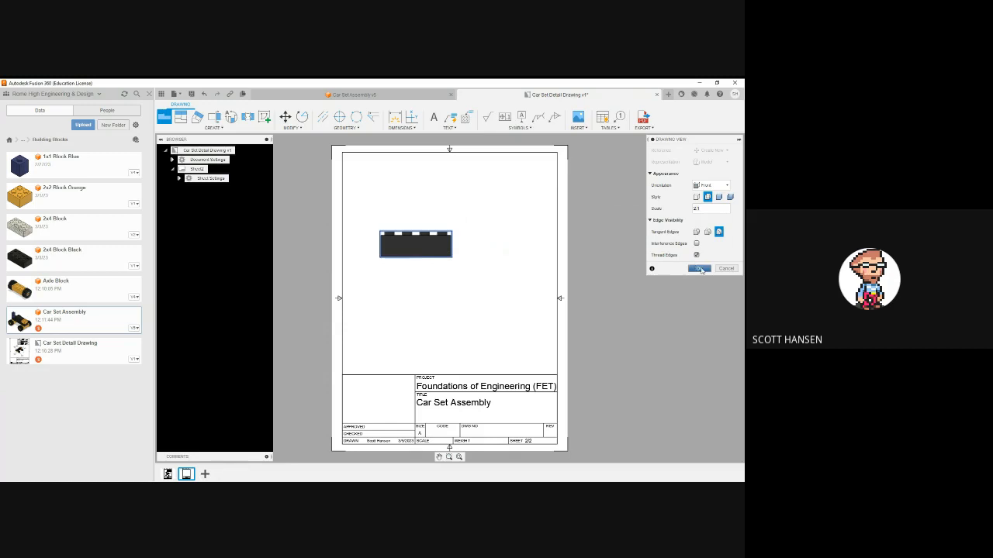
left_click(700, 269)
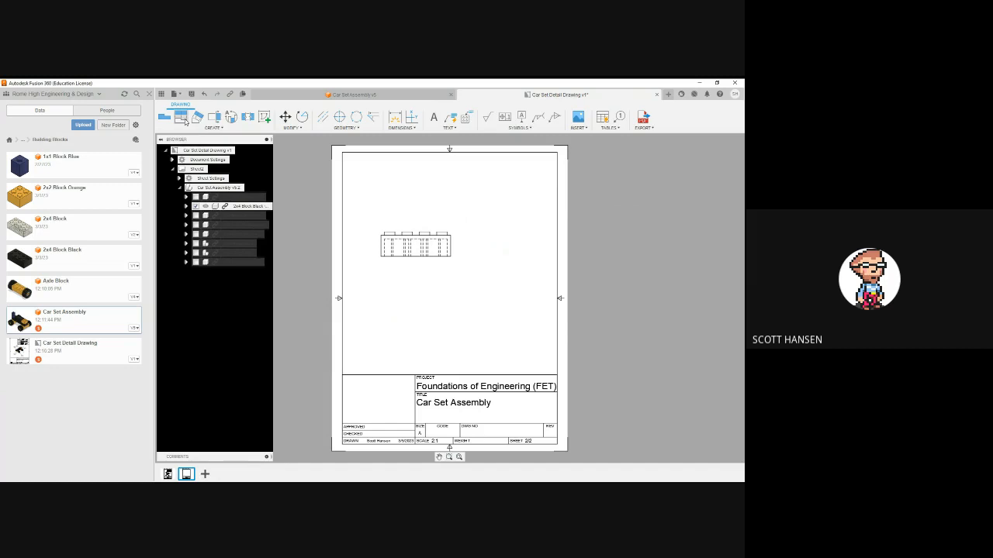
Step: Project a side view of the block to the right of the front view
left_click(181, 119)
left_click(419, 246)
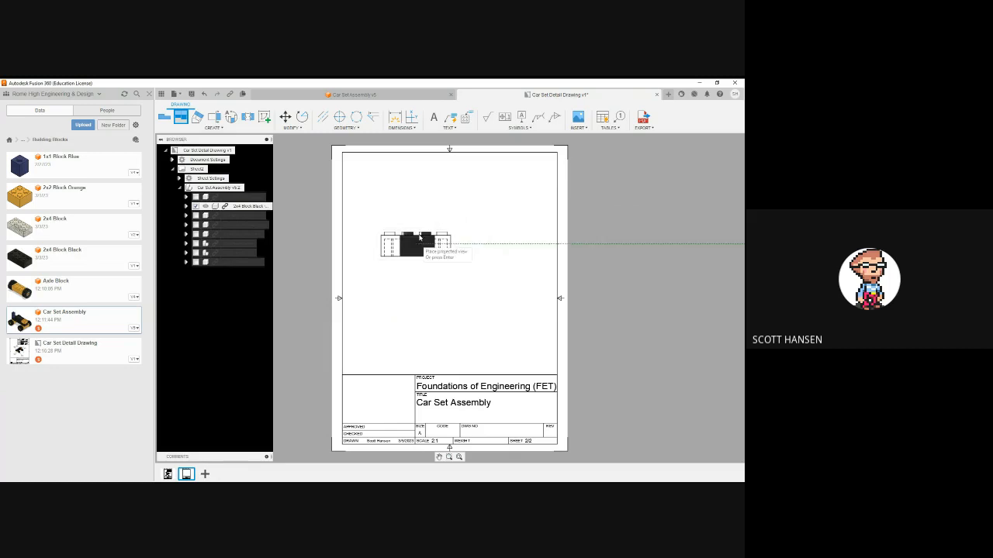
left_click(495, 255)
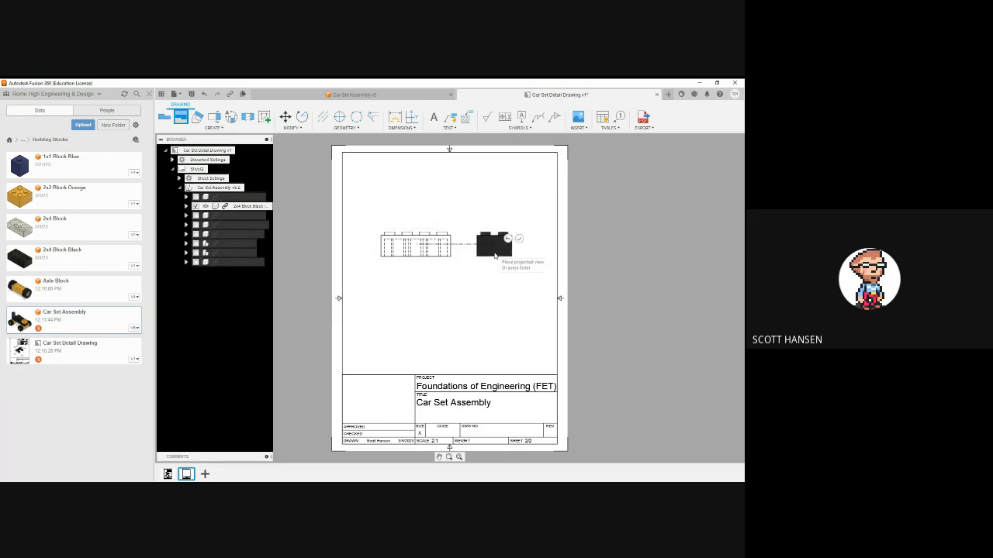
key("Return")
Step: Project views of the block above and below the front view, and shift the bottom and front views slightly lower
left_click(181, 116)
left_click(415, 242)
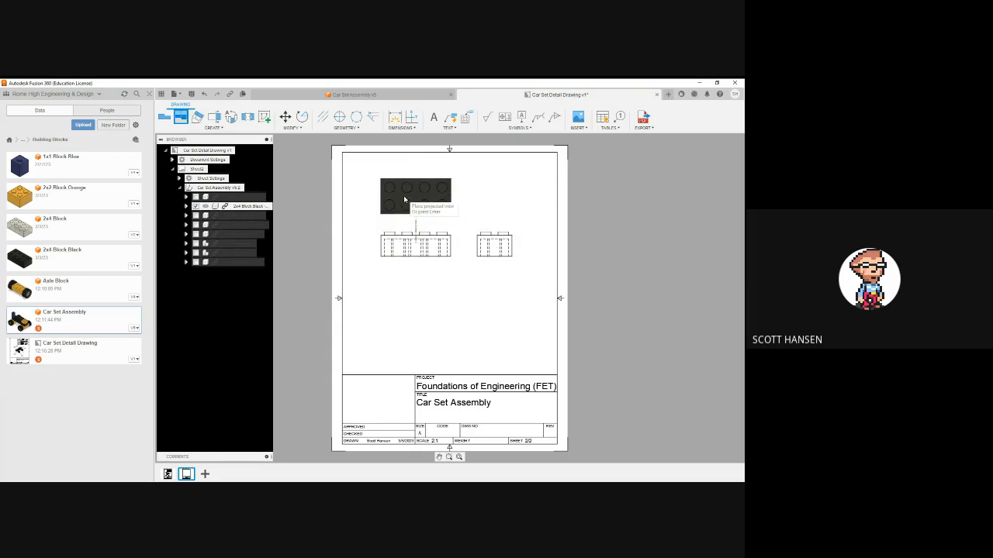
left_click(406, 200)
left_click(418, 297)
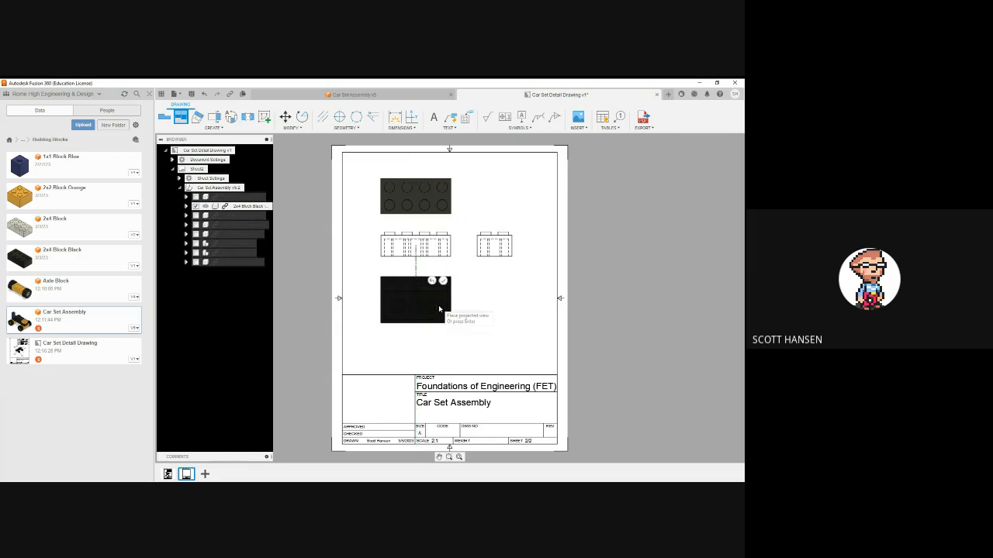
key("Return")
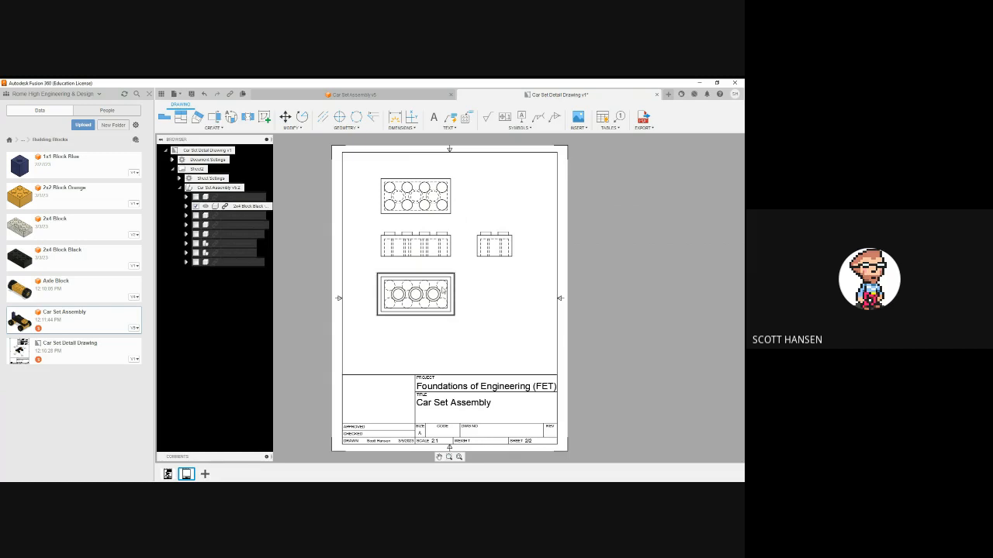
left_click_drag(443, 290, 444, 300)
left_click_drag(433, 244, 434, 253)
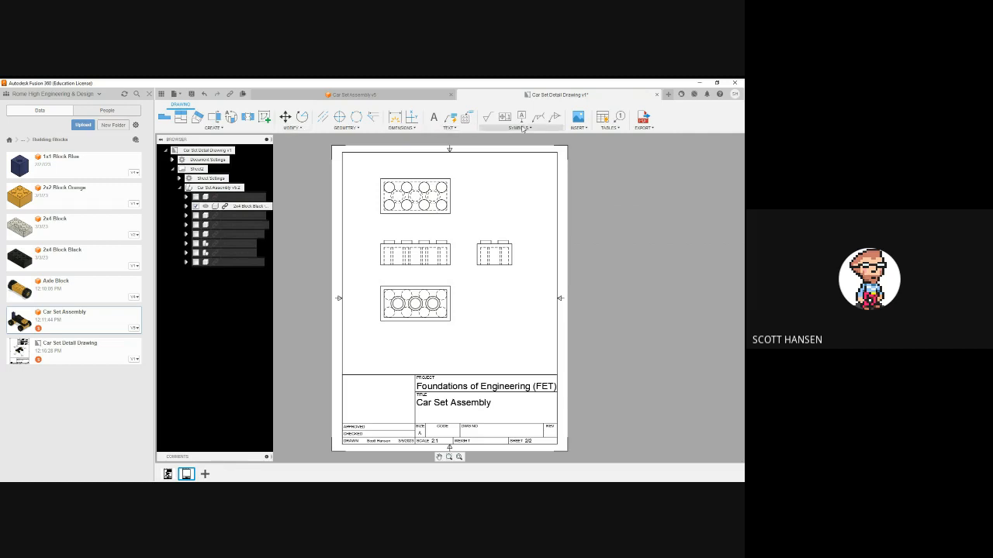
Step: Dimension the block's overall length below the top view
left_click(395, 118)
left_click(415, 214)
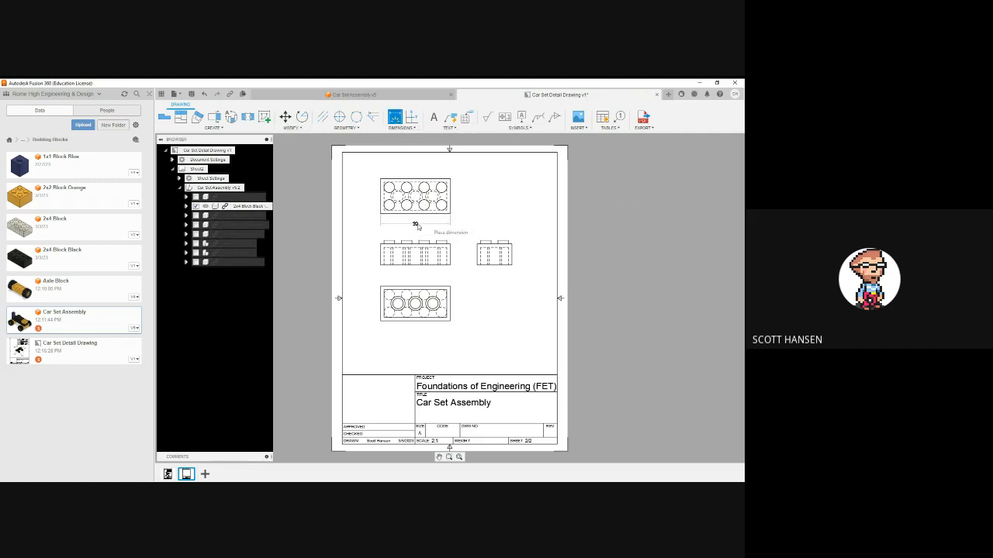
left_click(416, 226)
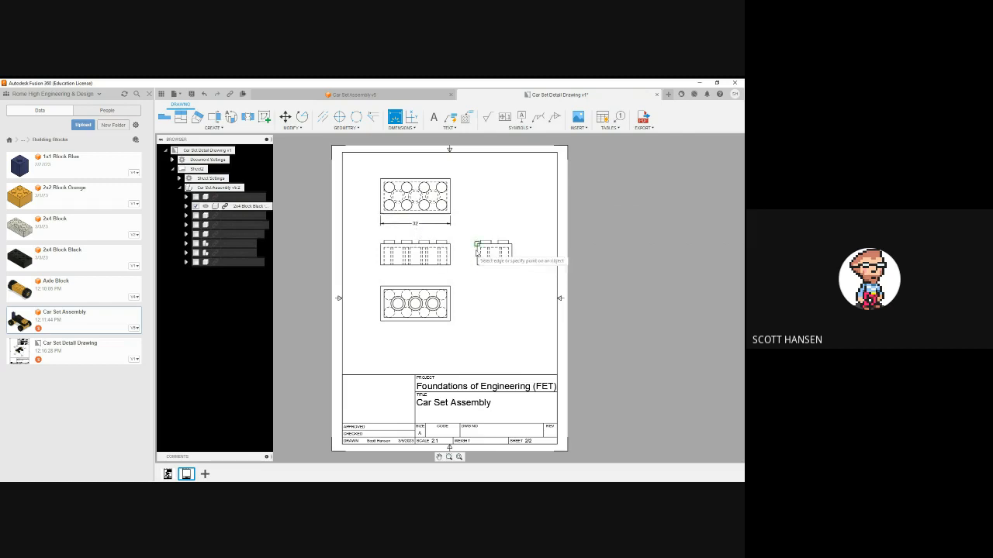
Step: Dimension the body height between the front and side views, and the left stud's width above the side view
left_click(450, 254)
left_click(470, 254)
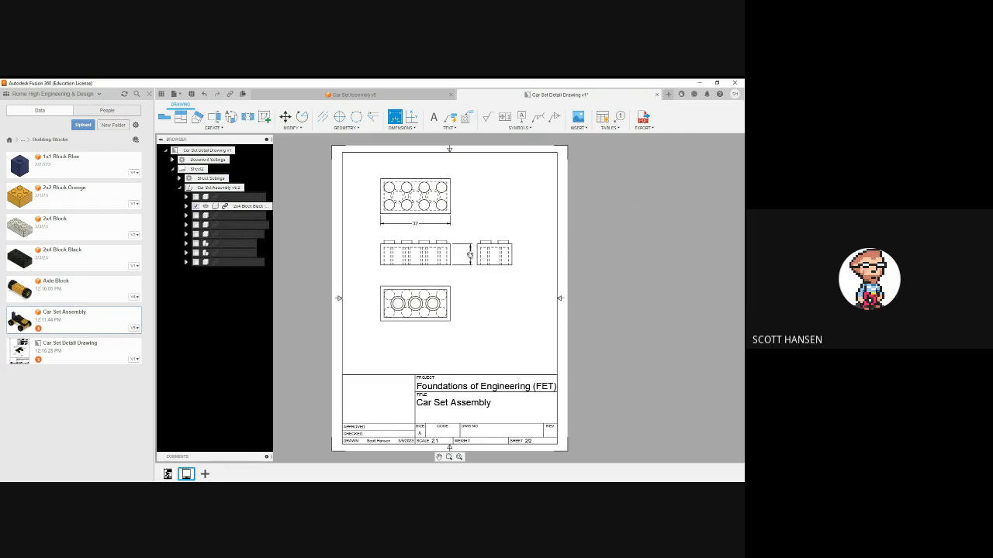
left_click(481, 242)
left_click(489, 221)
left_click(437, 306)
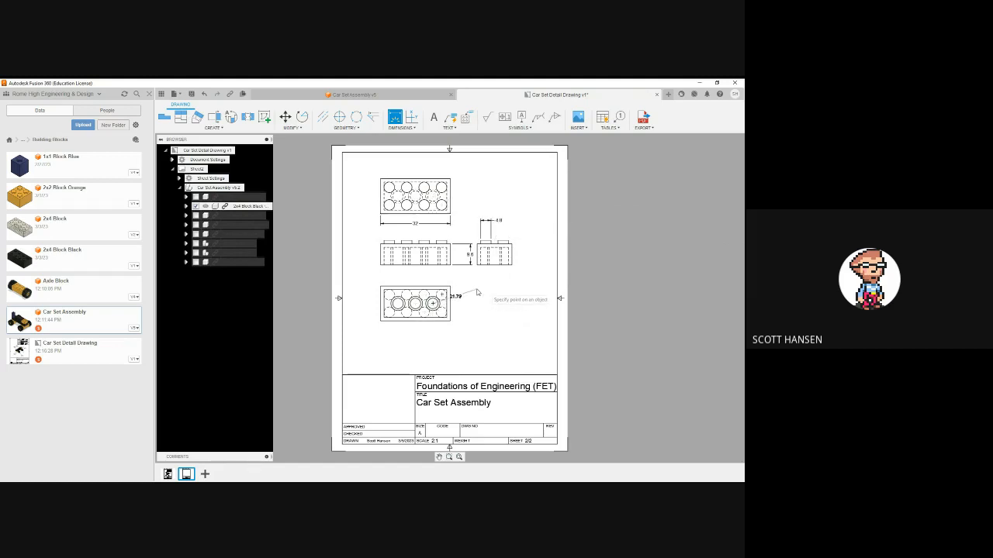
left_click(439, 299)
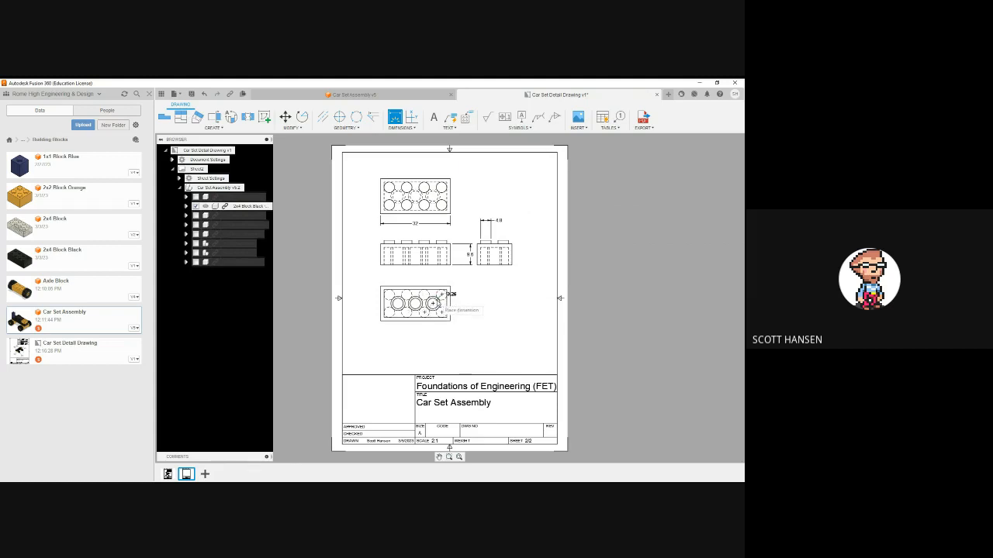
key("Escape")
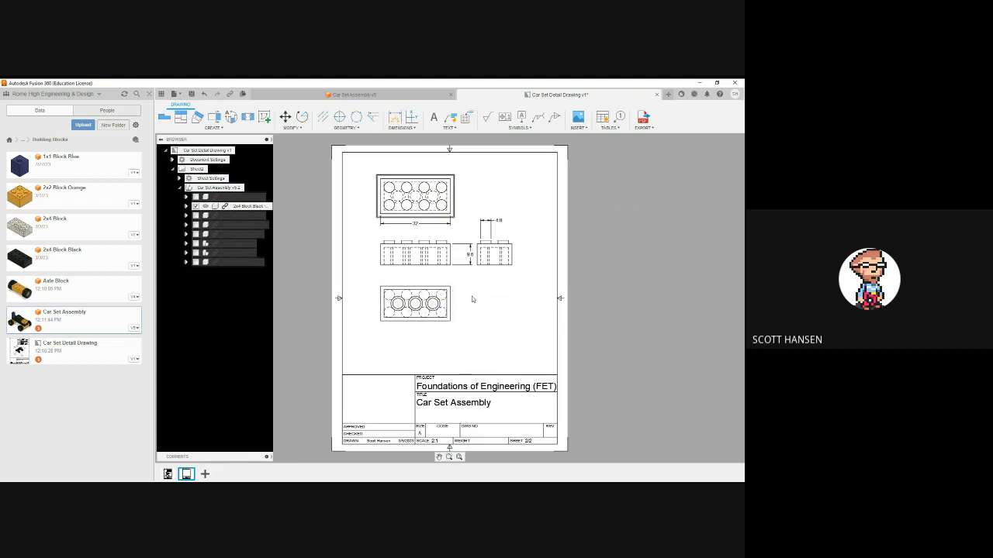
Step: Dimension the inner and outer diameters of the rightmost tube in the bottom view, placing both labels to the view's upper right
key("d")
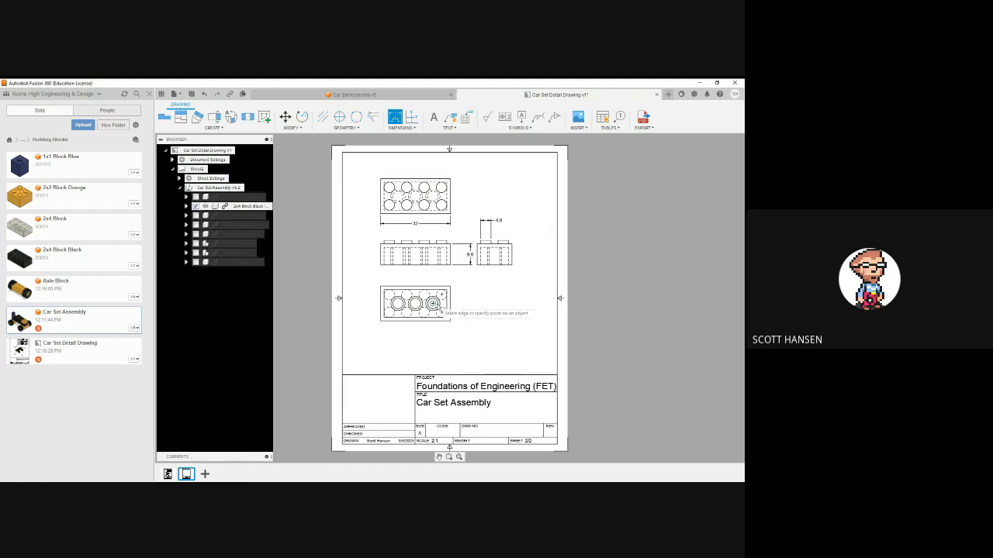
scroll(435, 306, "down", 2)
scroll(435, 306, "up", 3)
left_click(438, 302)
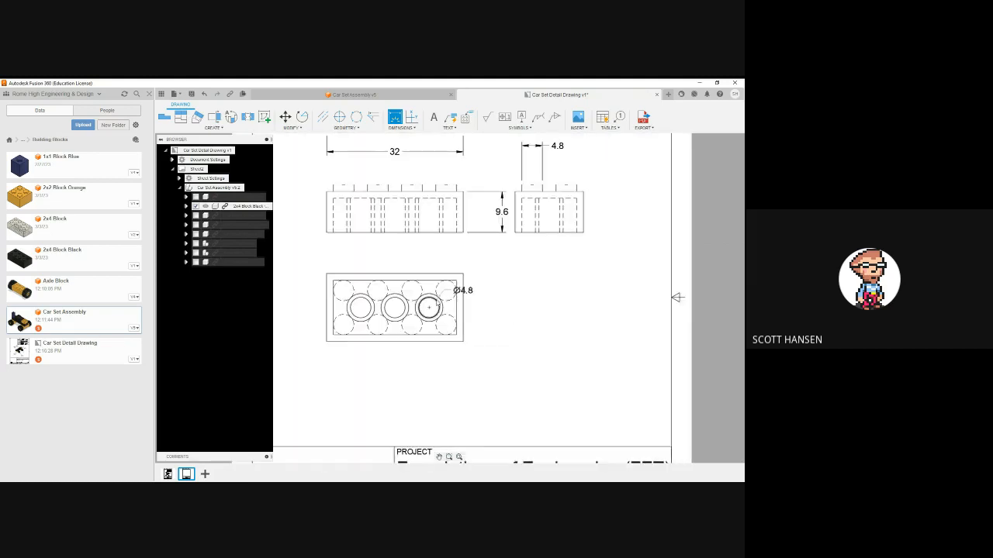
left_click(491, 288)
left_click(439, 301)
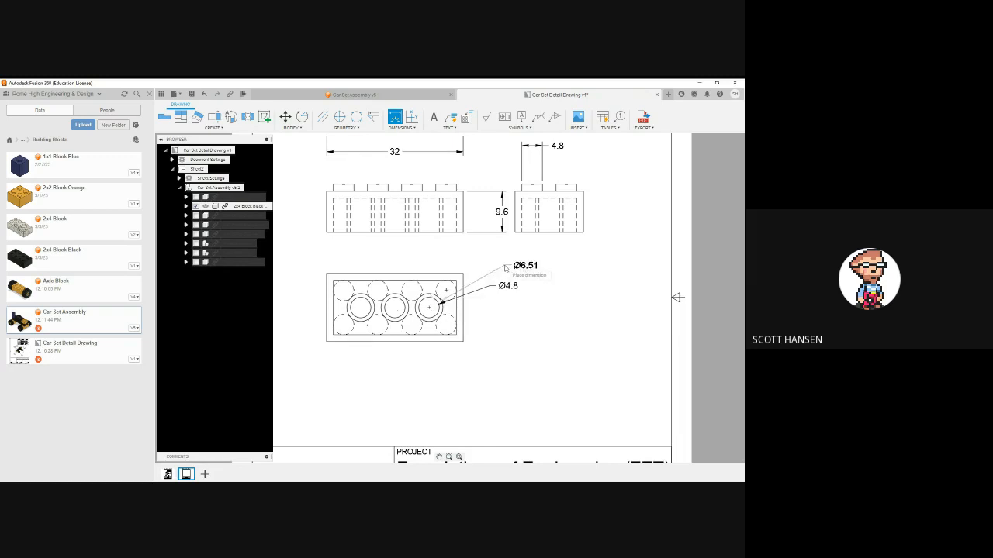
left_click(526, 265)
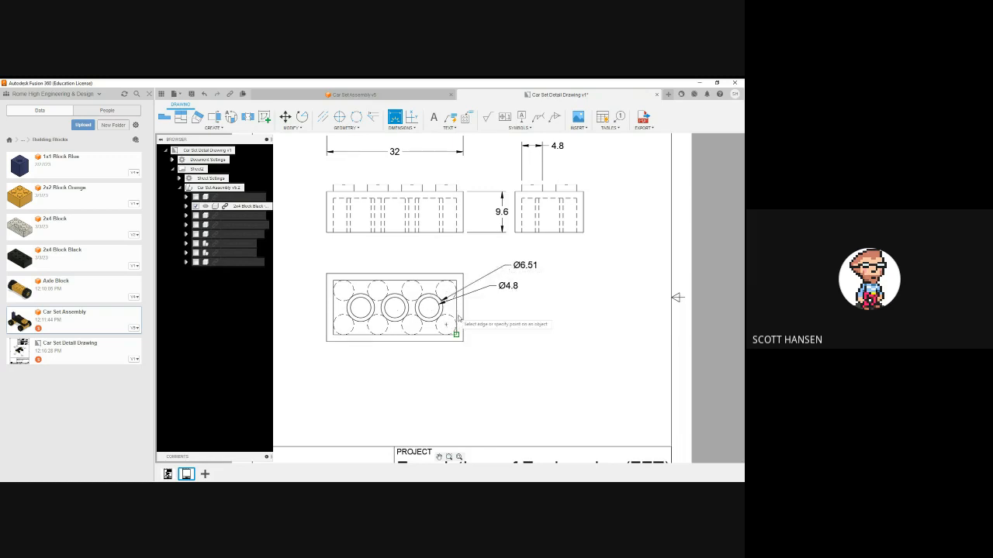
Step: Try to dimension the diameter of the lower-left hidden stud circle in the bottom view
left_click(350, 332)
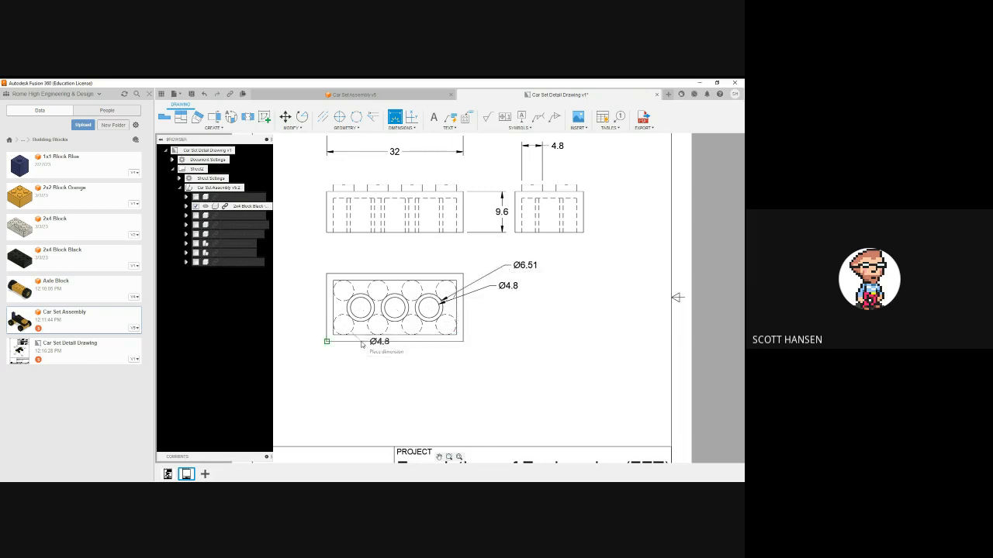
left_click(308, 341)
key("Escape")
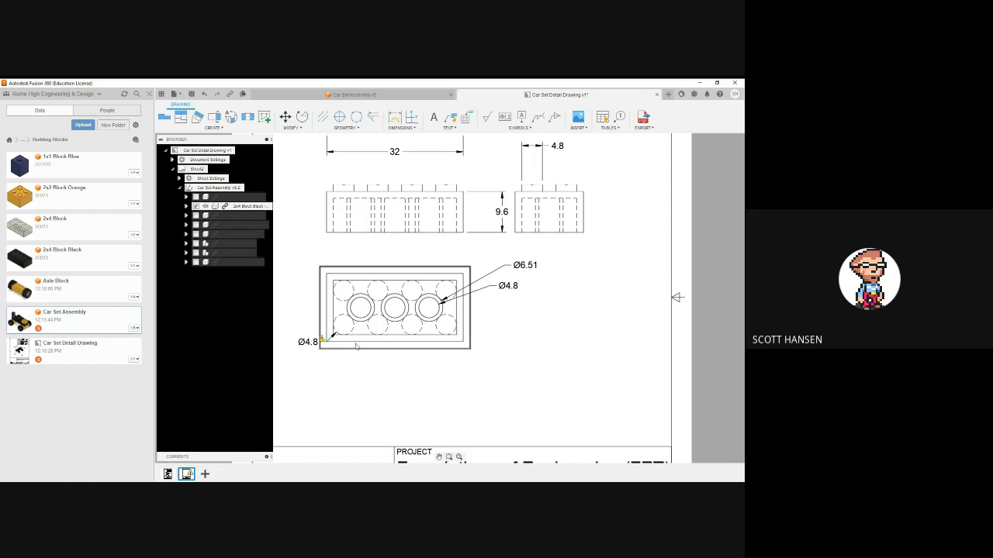
Step: Dimension the block's wall thickness at the lower-left corner of the bottom view
key("d")
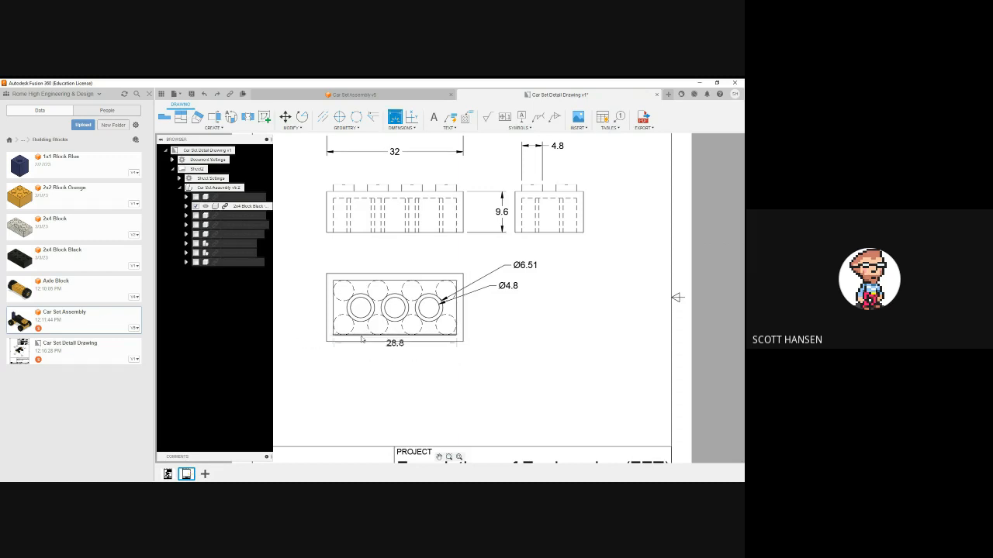
left_click(326, 341)
left_click(319, 339)
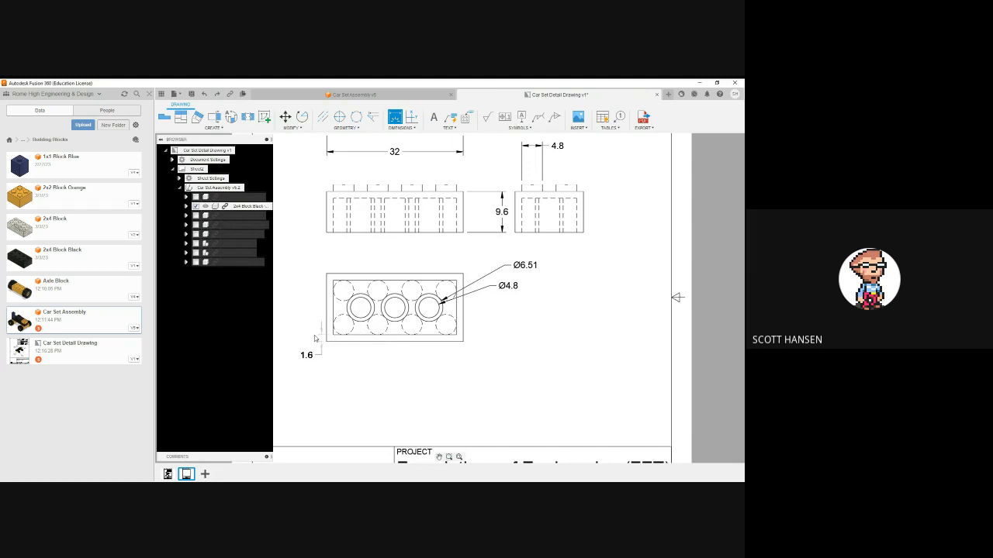
Step: Dimension the gap between the first two studs above the front view and end dimensioning
scroll(415, 379, "down", 2)
scroll(415, 380, "down", 1)
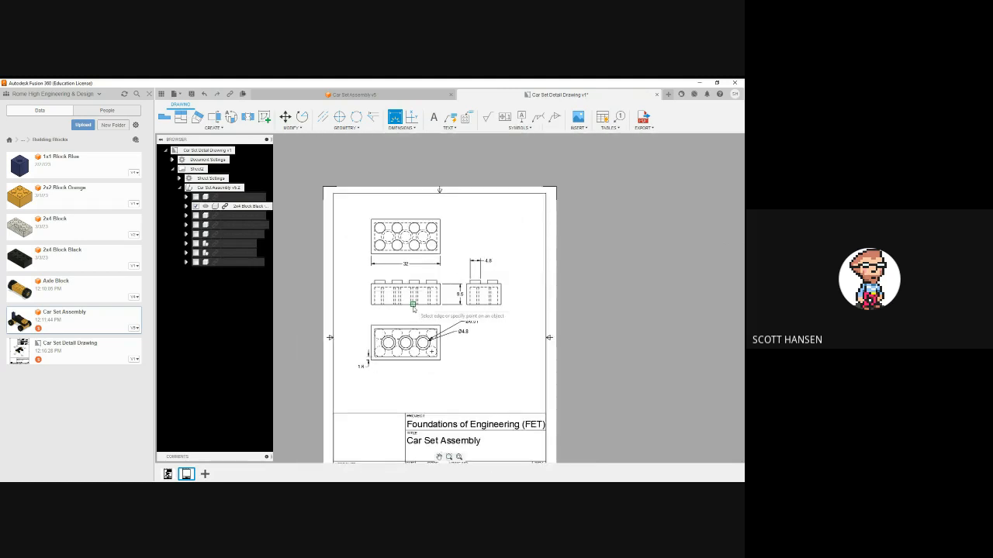
left_click(385, 284)
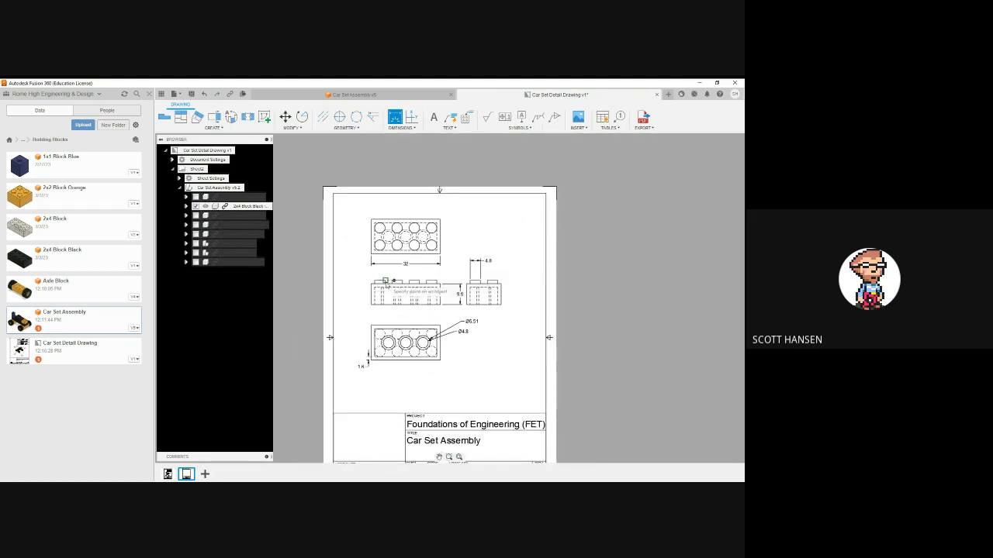
left_click(391, 283)
left_click(389, 275)
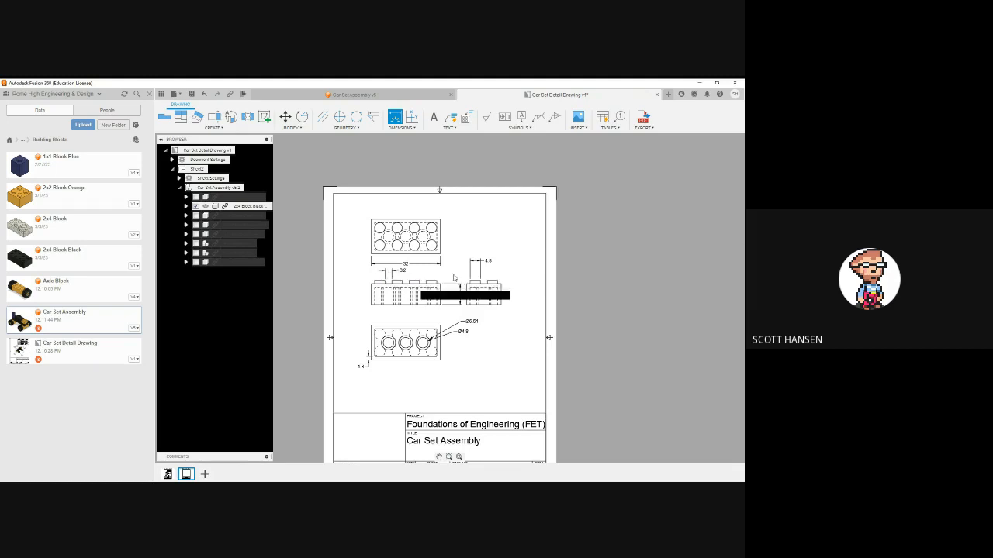
middle_click_drag(468, 348, 462, 239)
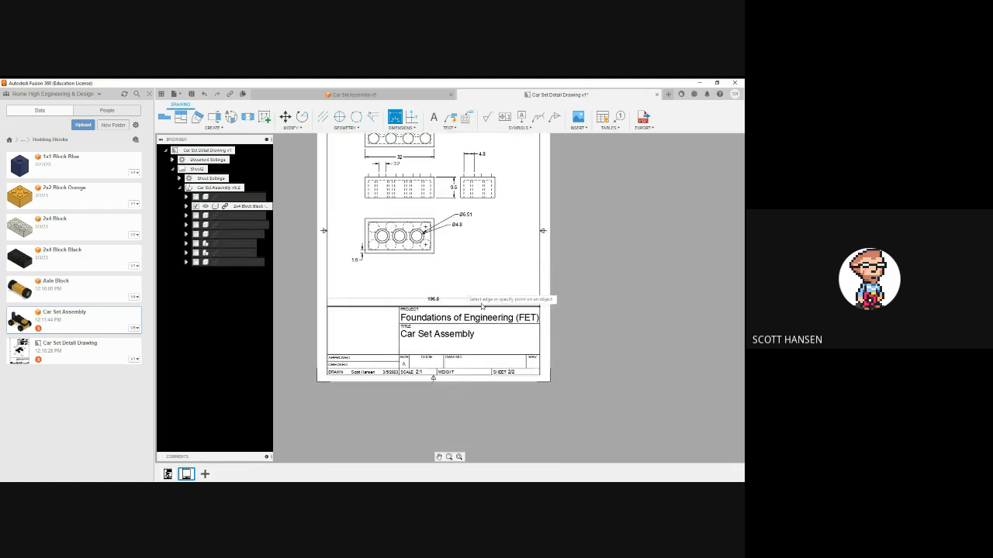
middle_click_drag(462, 291, 470, 333)
scroll(471, 329, "down", 3)
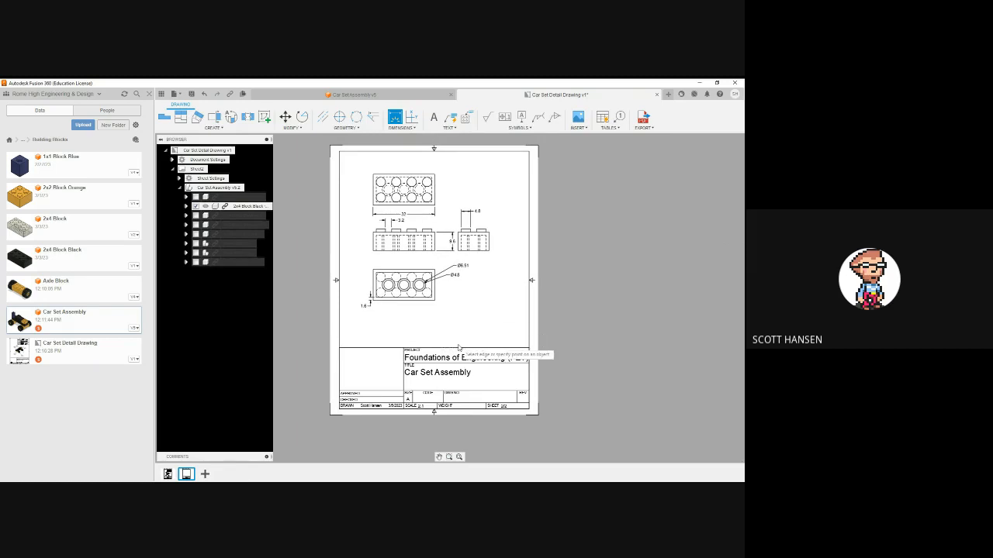
key("Escape")
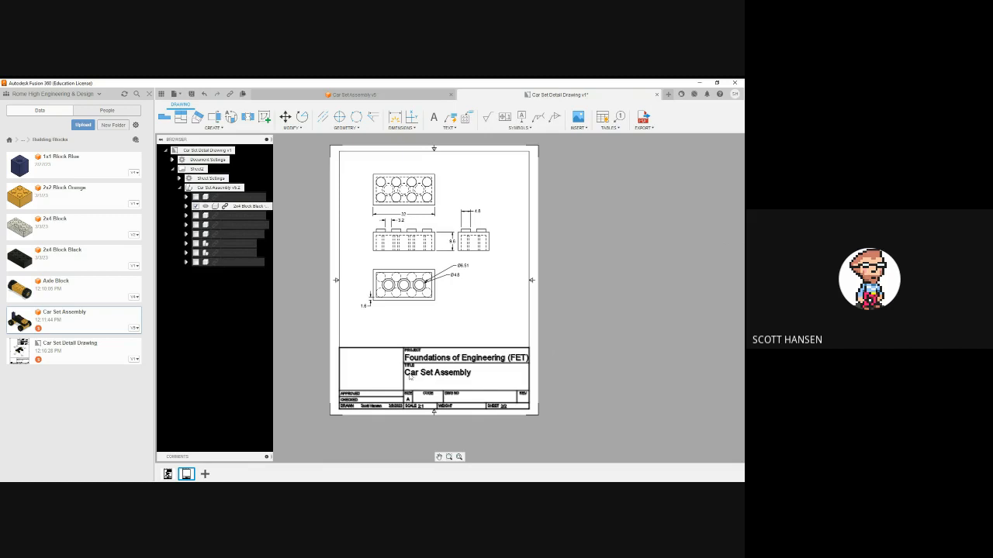
Step: Try to replace the title in the block sheet's title block with "2x4 Block"
double_click(409, 378)
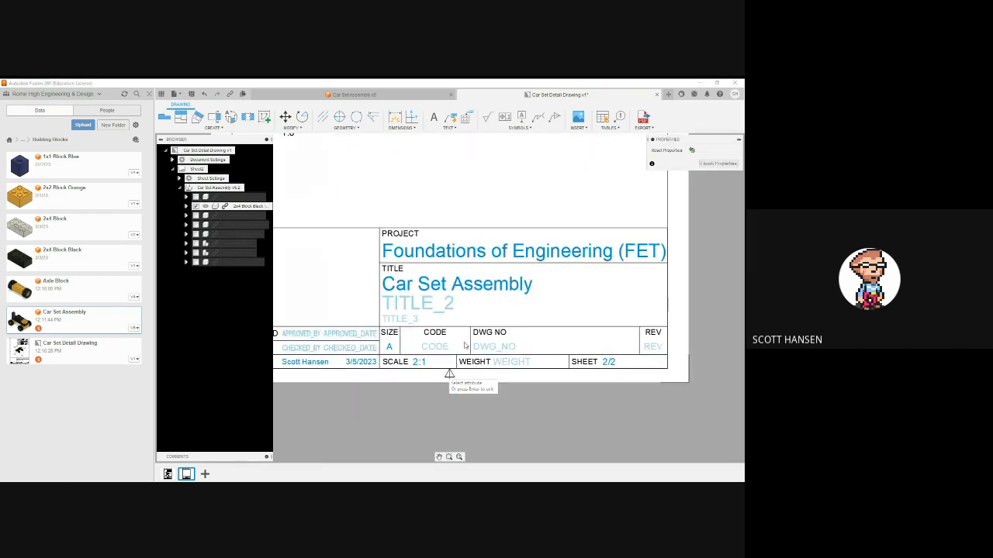
left_click(446, 302)
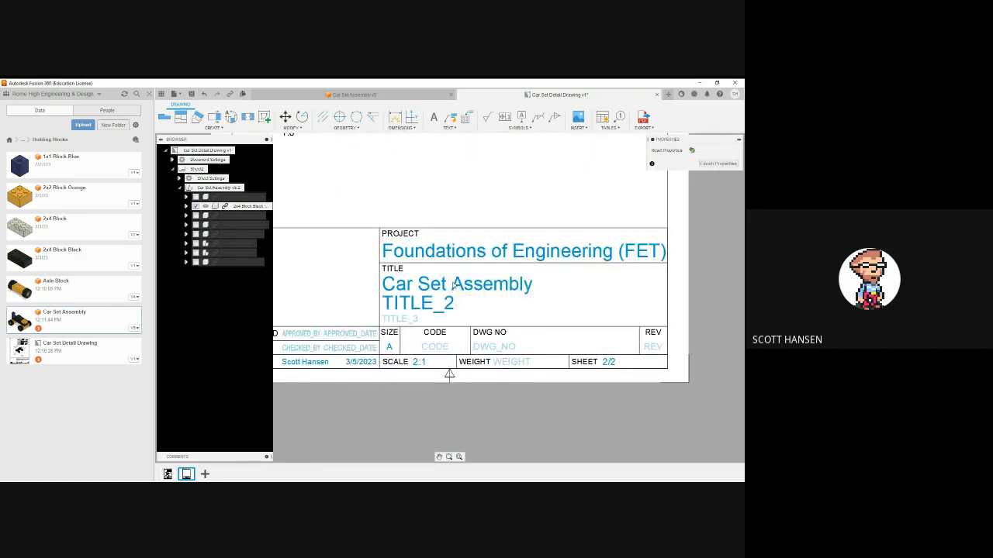
left_click(454, 285)
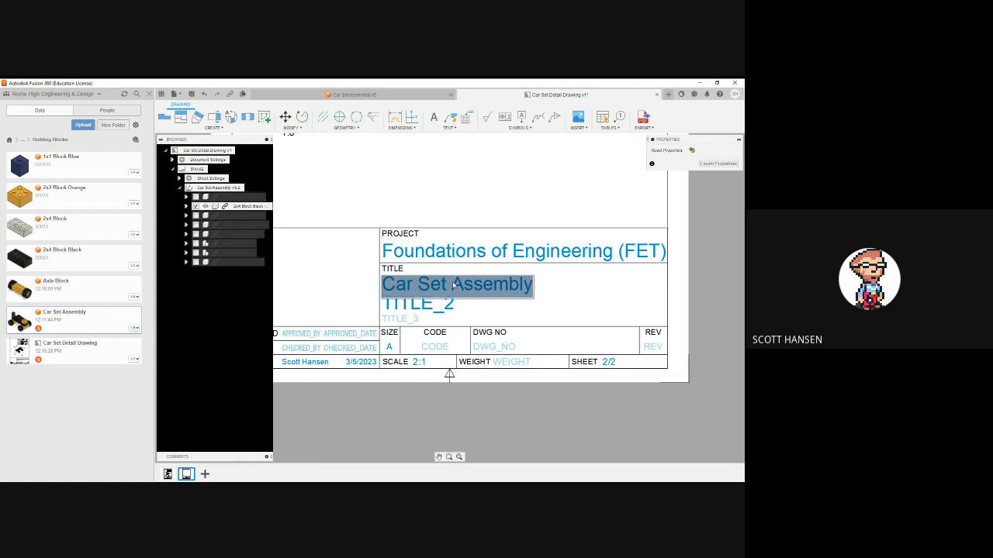
type("2x4")
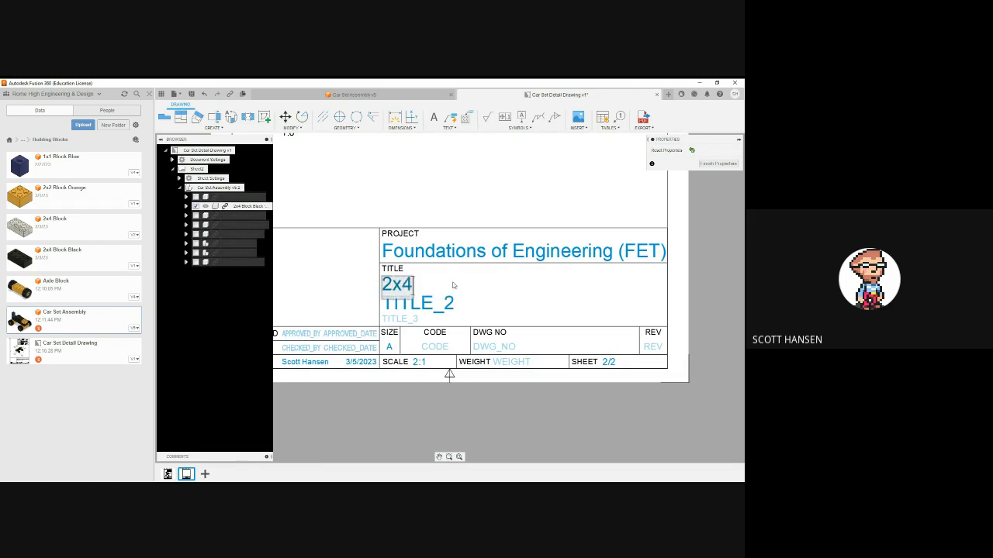
type(" Block")
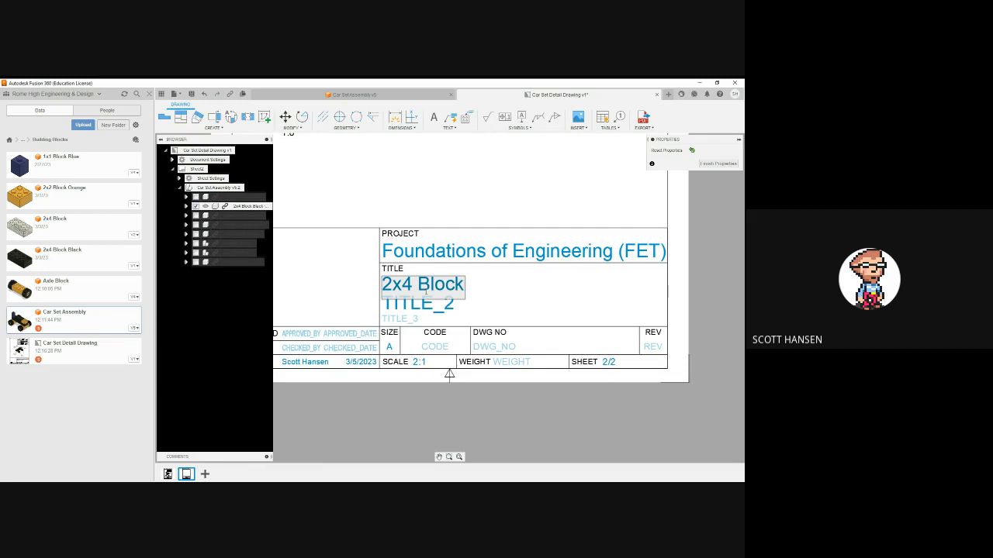
left_click(712, 168)
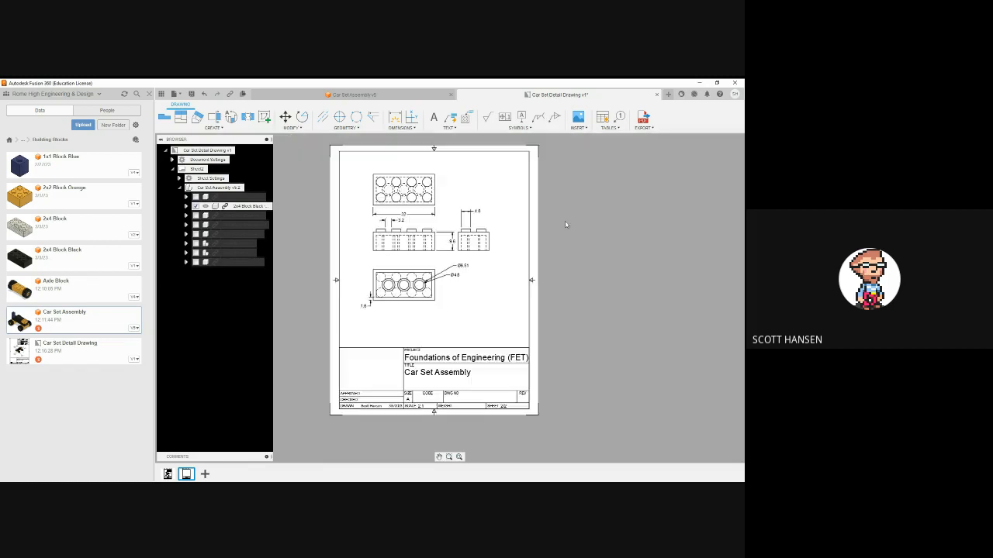
Step: Set the block sheet's title to "2x4 Block" and finish editing the title block properties
scroll(486, 288, "down", 1)
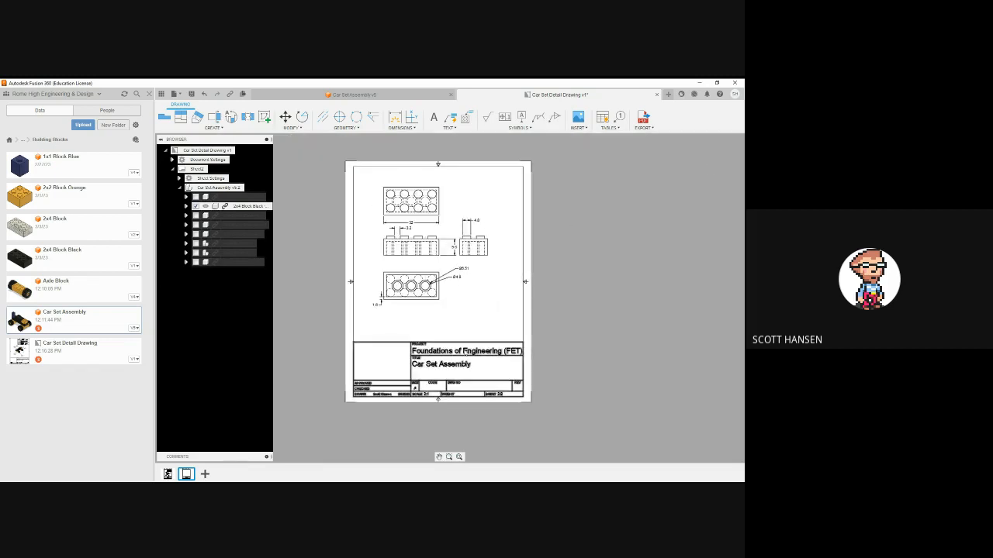
double_click(459, 372)
double_click(458, 284)
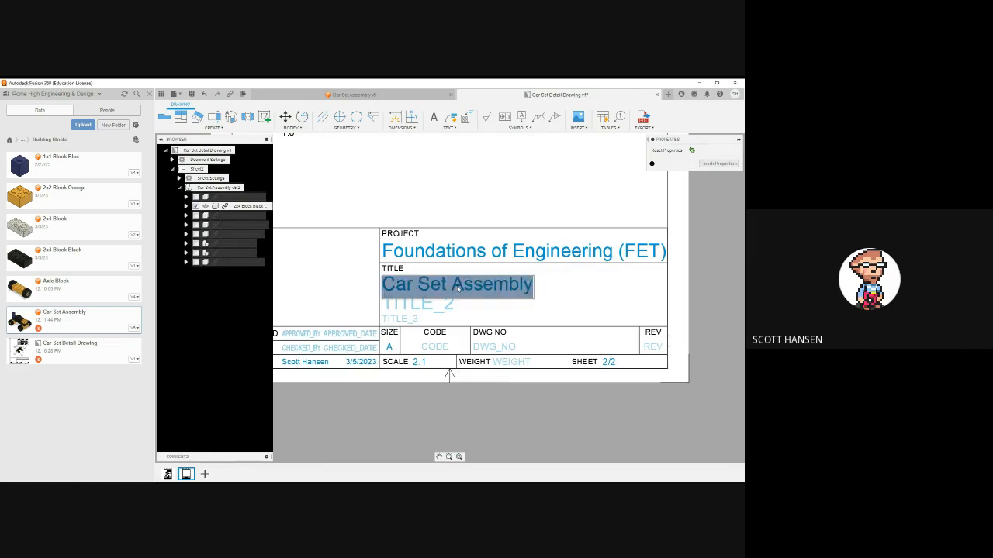
type("2x")
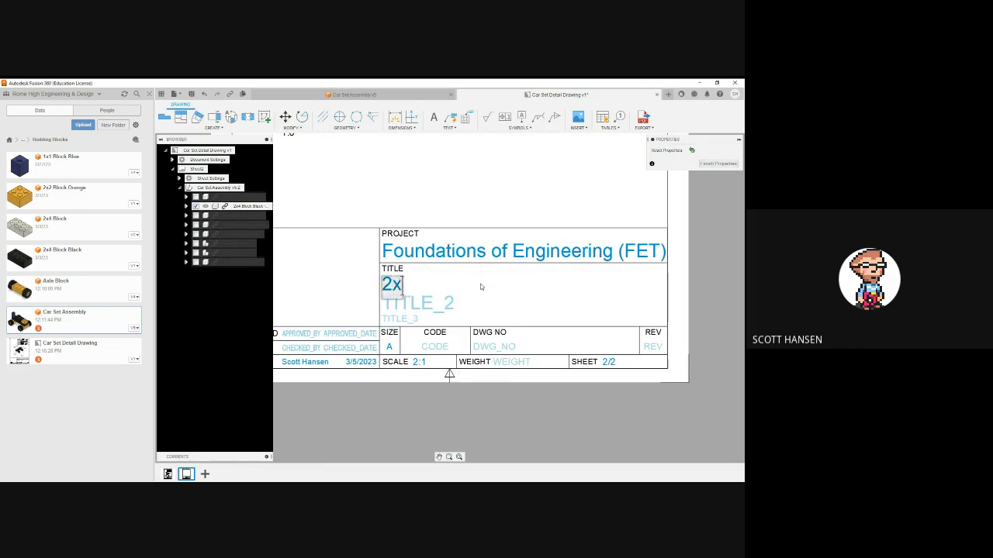
type("4 Block")
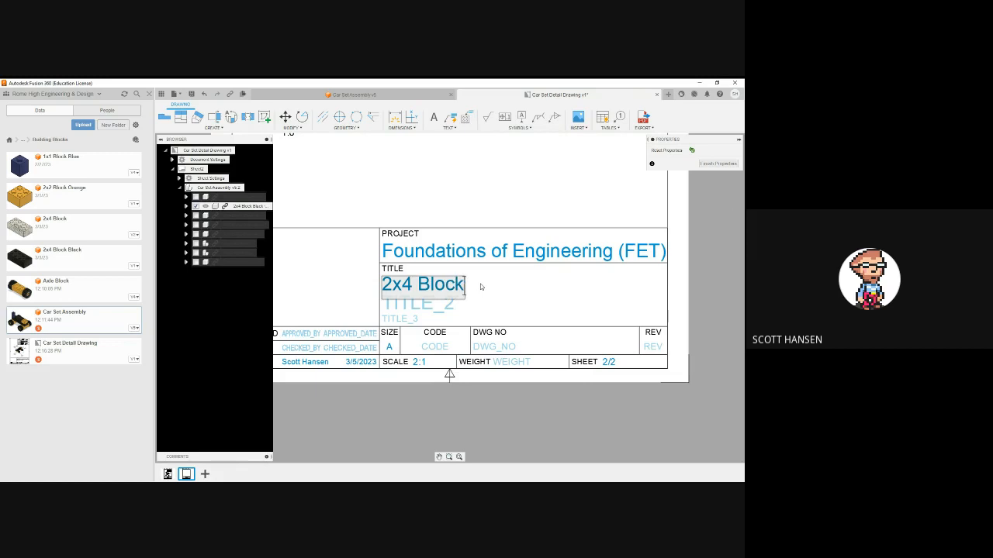
key("Return")
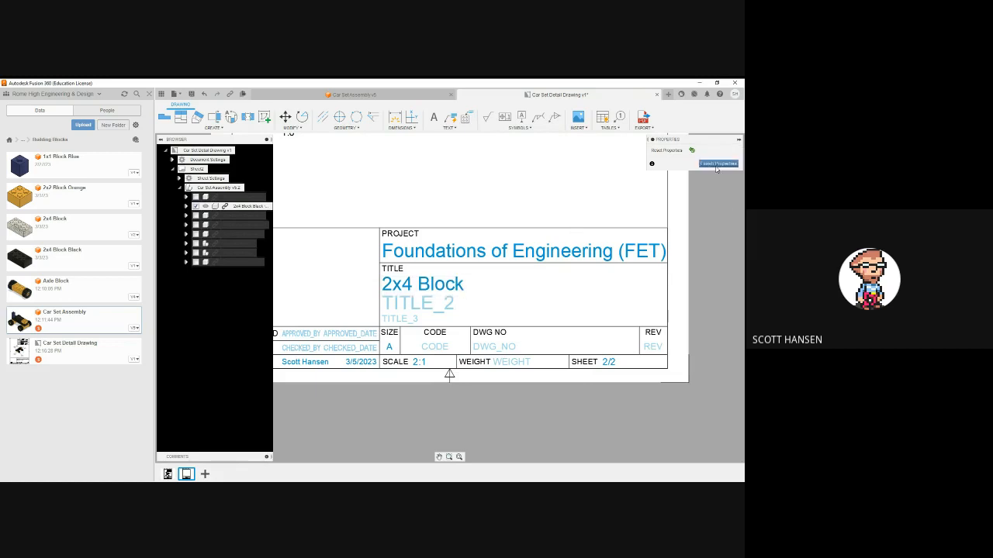
key("Return")
scroll(445, 330, "down", 1)
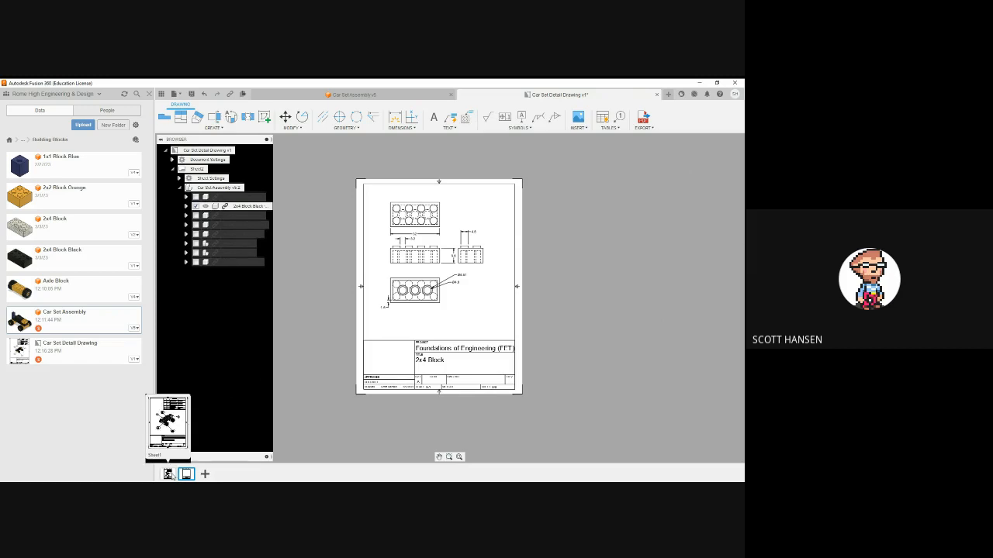
Step: Check the assembly sheet against the 2x4 Block sheet and save the drawing with the default version description
left_click(167, 473)
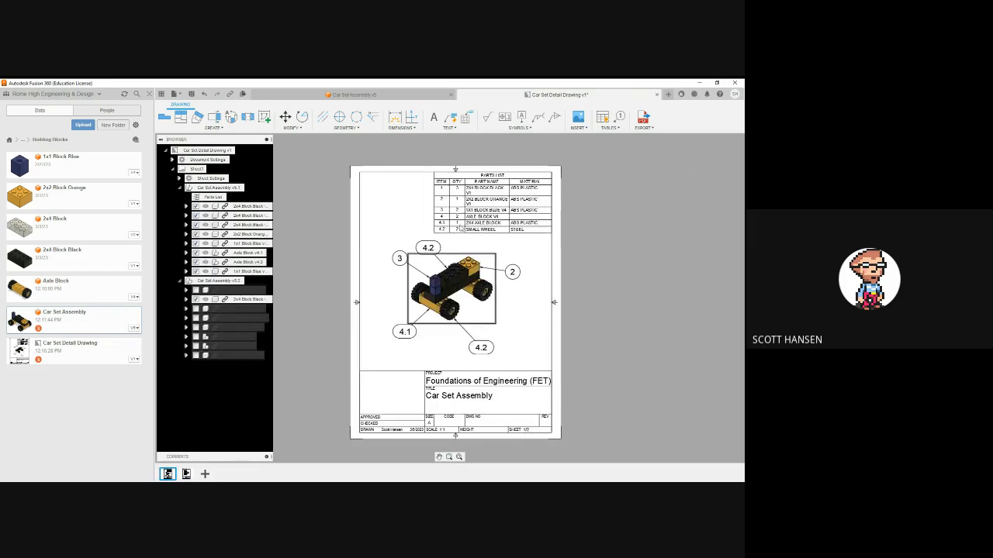
left_click(186, 474)
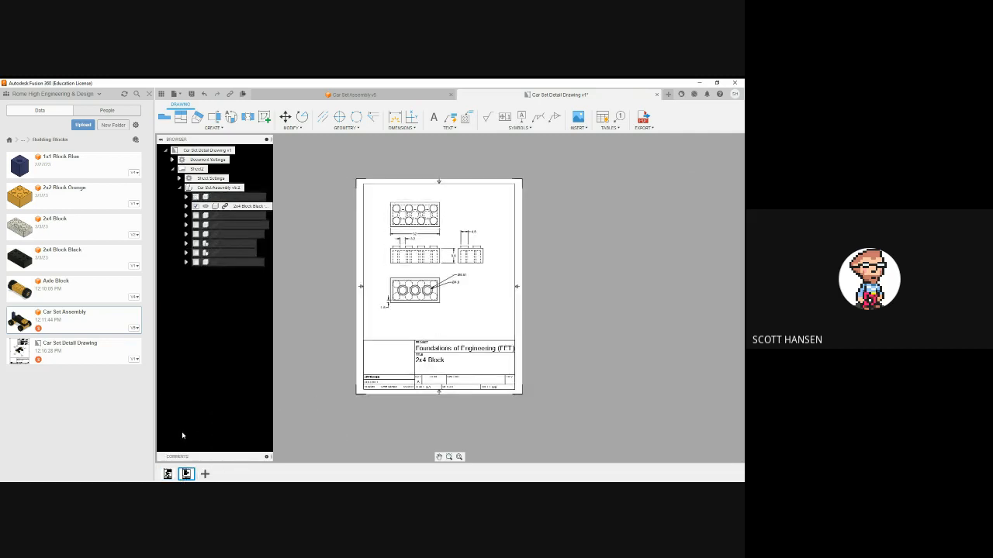
left_click(167, 474)
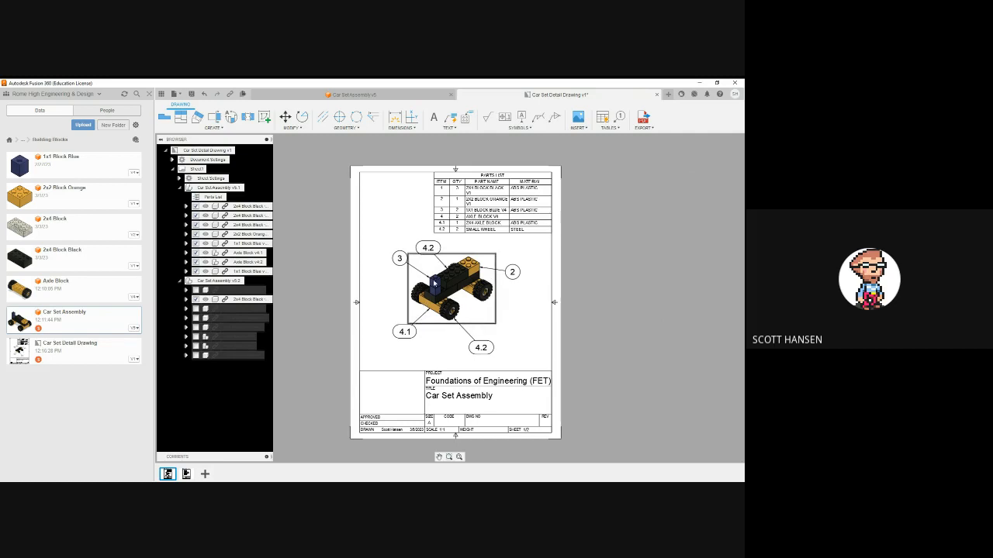
left_click(186, 474)
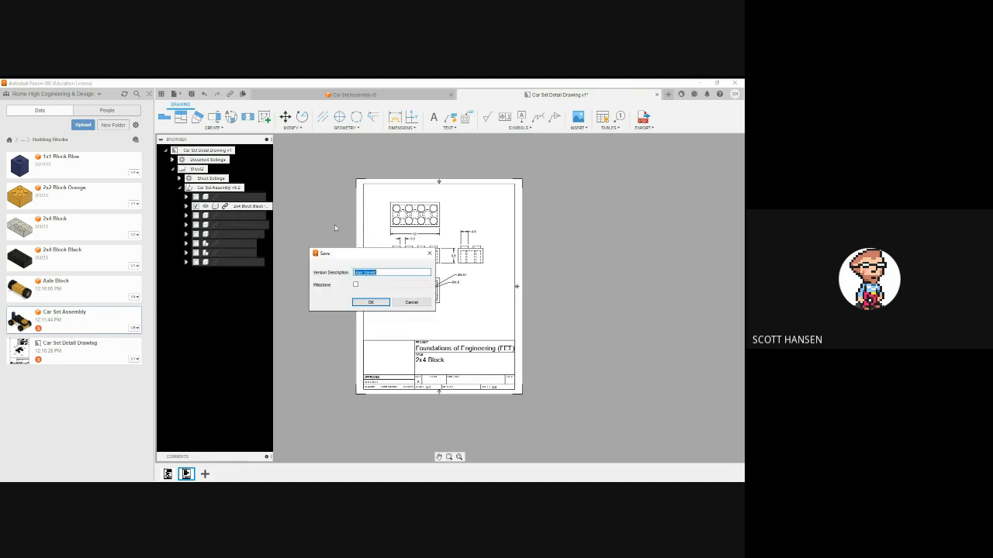
left_click(364, 304)
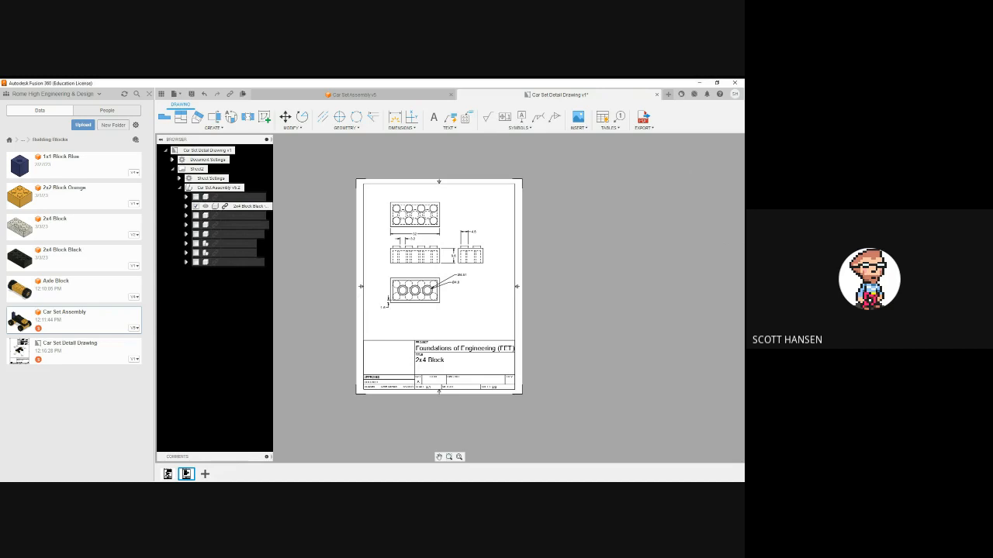